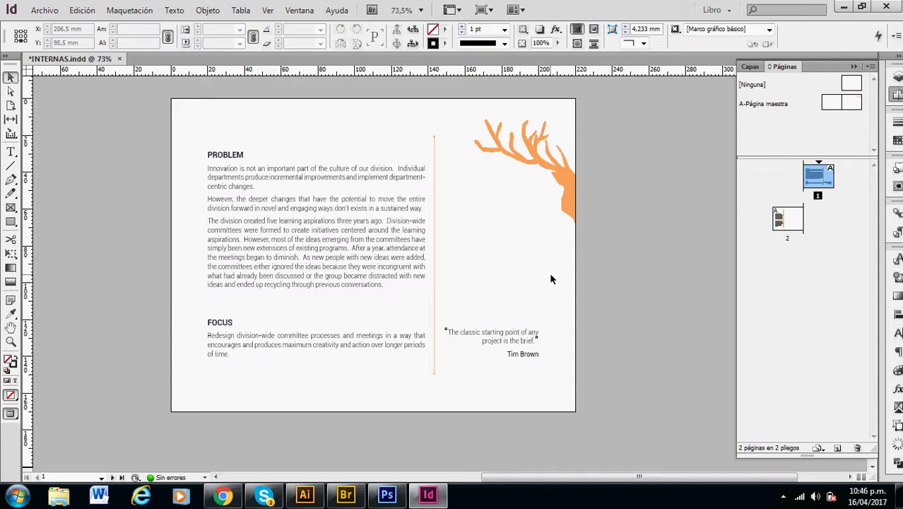
Open the A-Página maestra spread for editing and display its margin and column guides
double_click(770, 104)
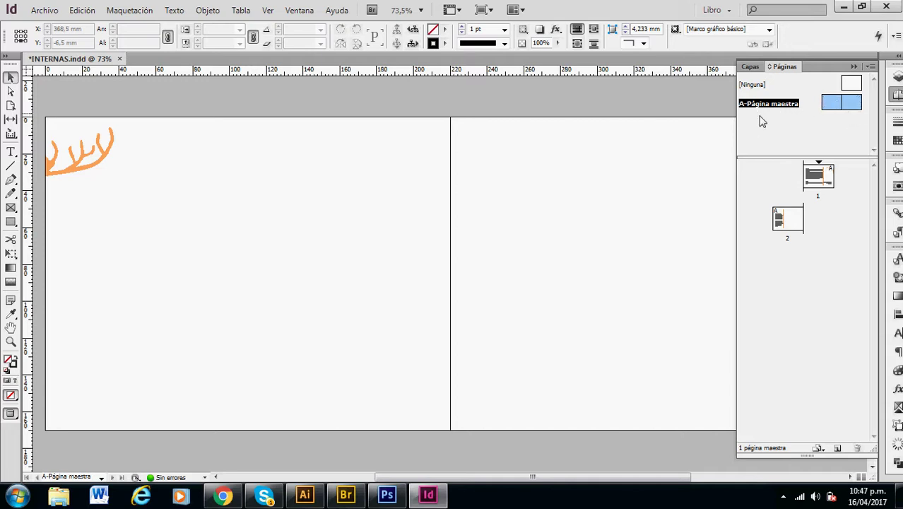
double_click(821, 179)
double_click(796, 222)
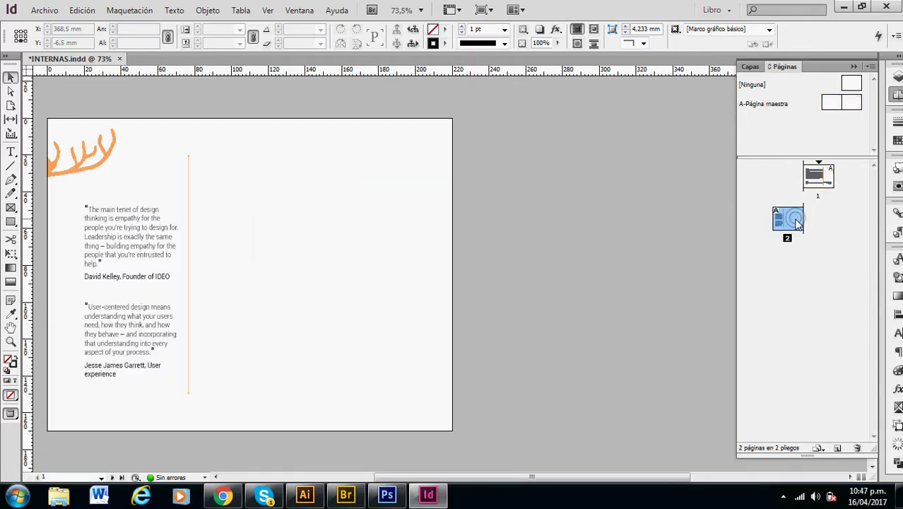
double_click(818, 178)
double_click(768, 104)
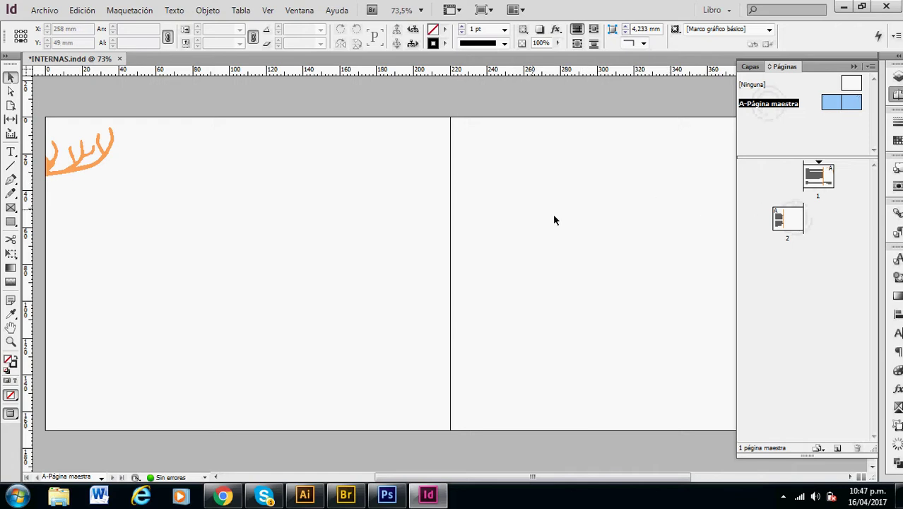
drag(597, 258, 351, 215)
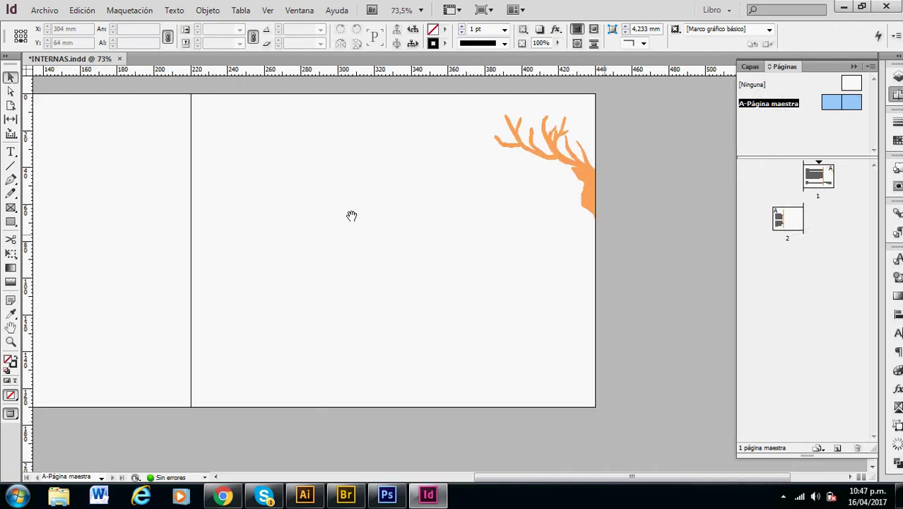
key(w)
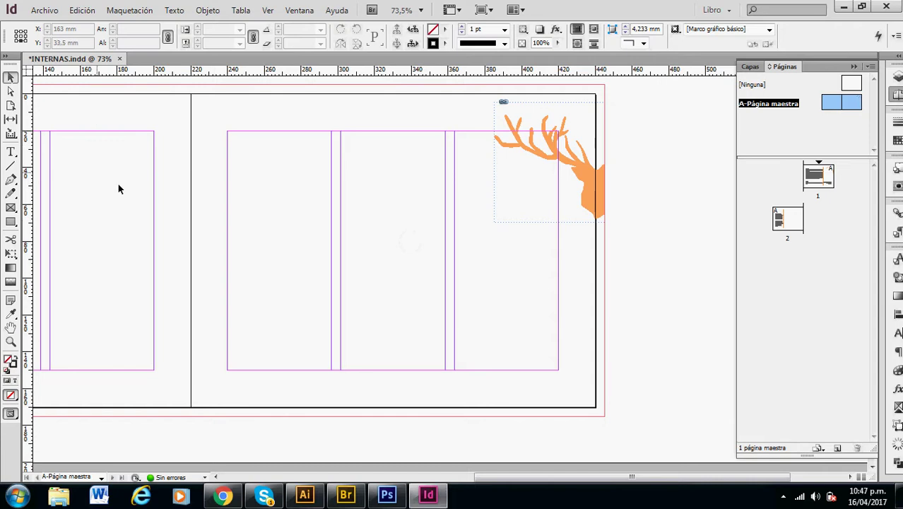
Draw a text frame about 57 × 31.5 mm in the right master page's third column, set to centred Roboto Black 9 pt
key(t)
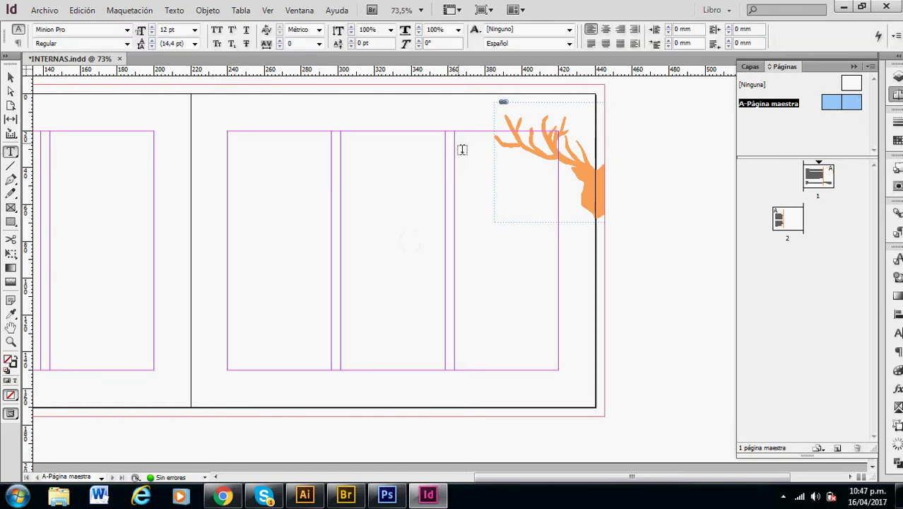
drag(469, 189, 560, 189)
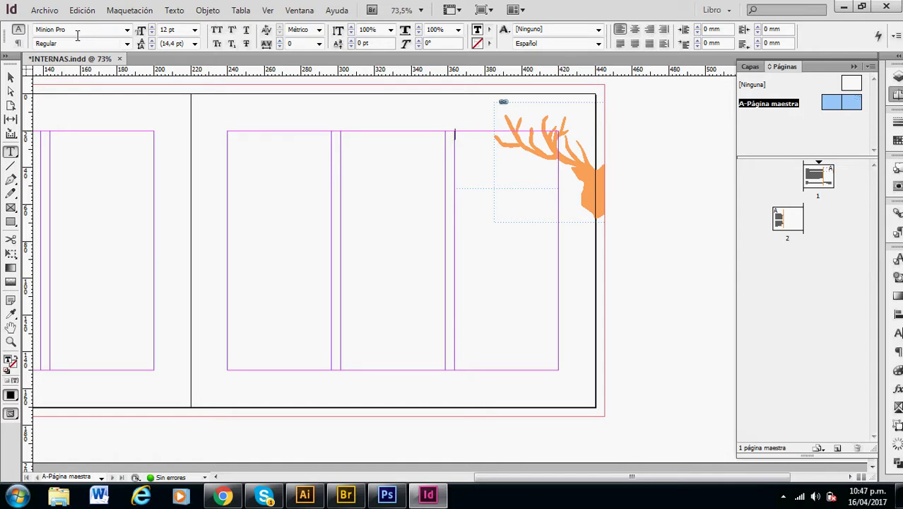
drag(76, 31, 26, 37)
text(Roboto)
click(127, 43)
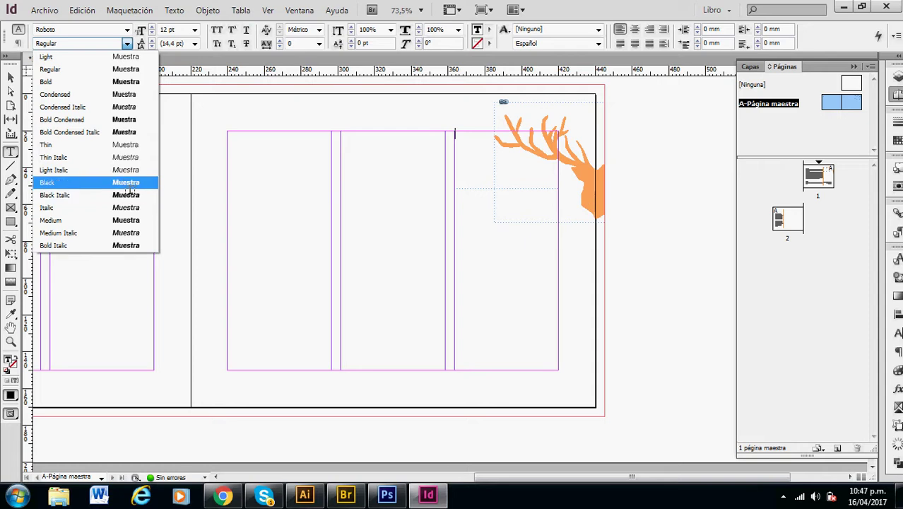
click(128, 185)
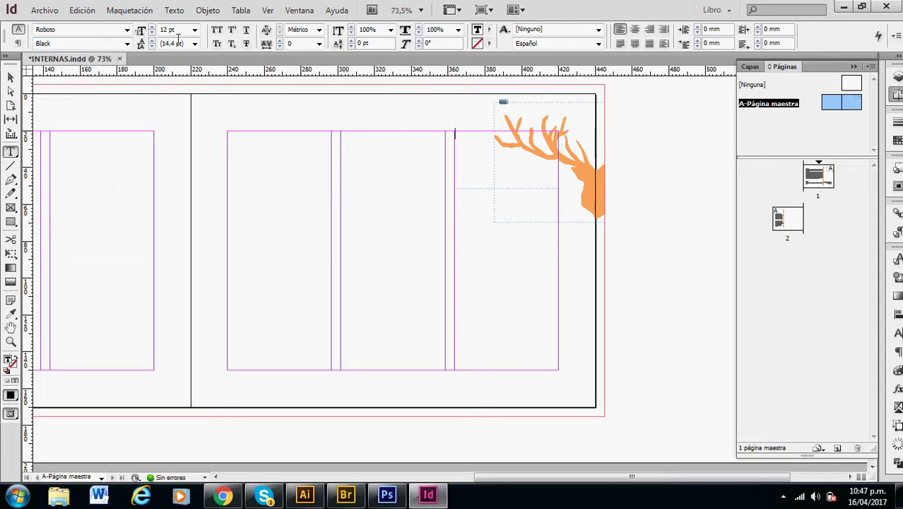
key(Tab)
click(634, 29)
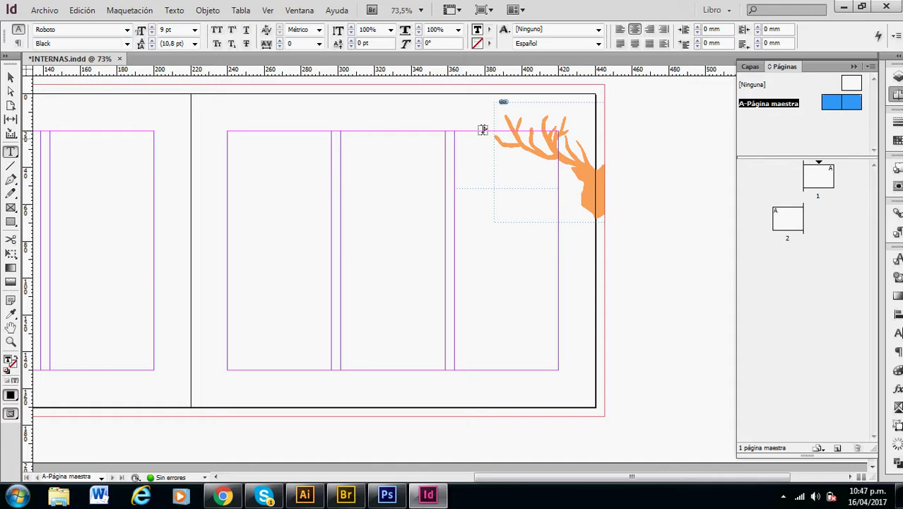
Insert the current page number marker in the right master page's text frame
click(176, 11)
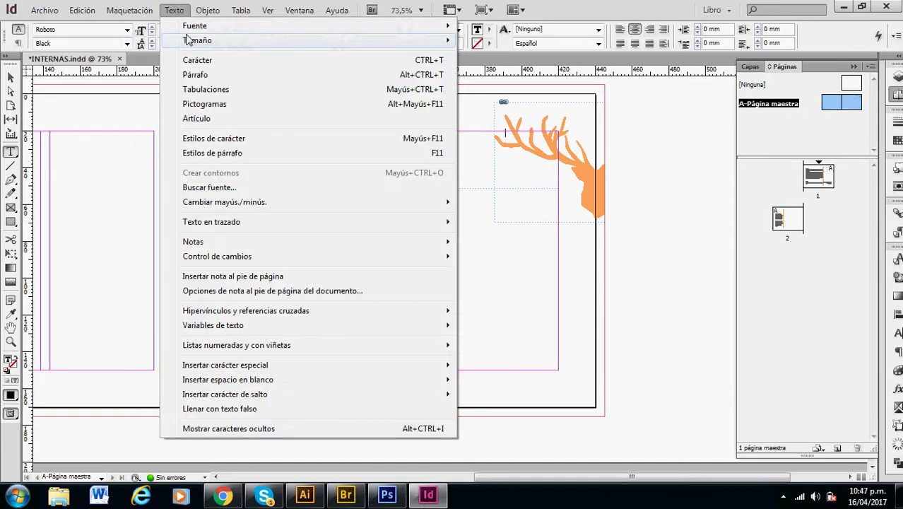
mouse_move(290, 372)
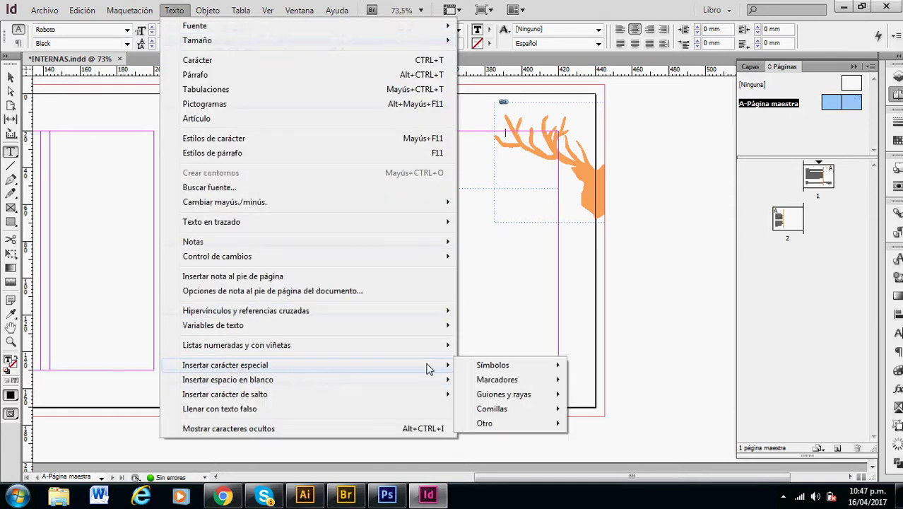
mouse_move(523, 385)
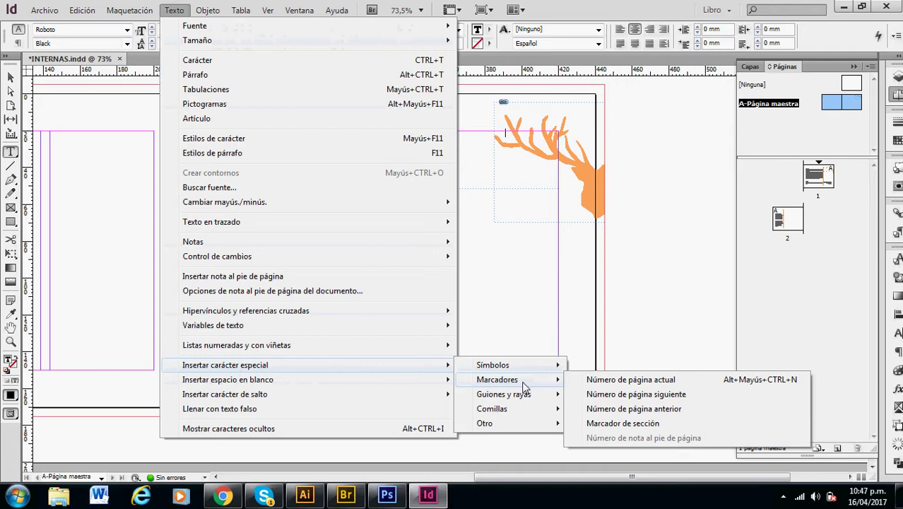
click(640, 382)
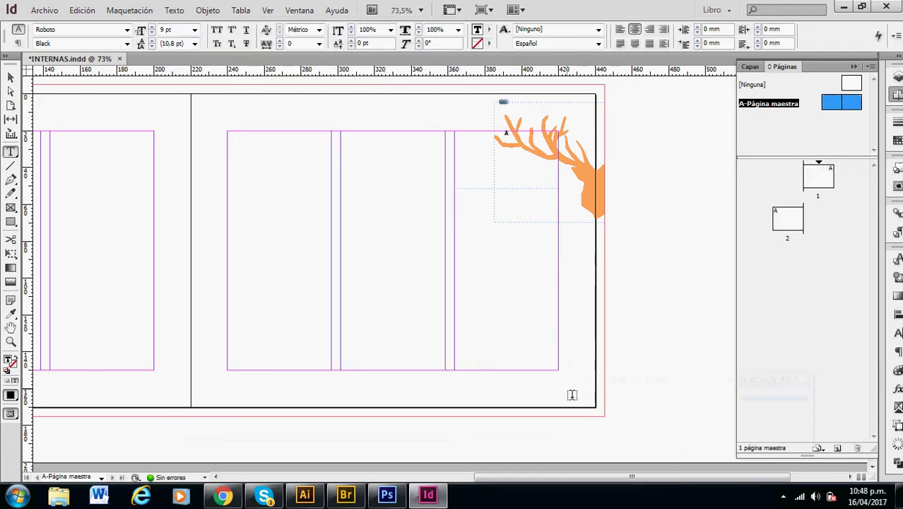
key(Escape)
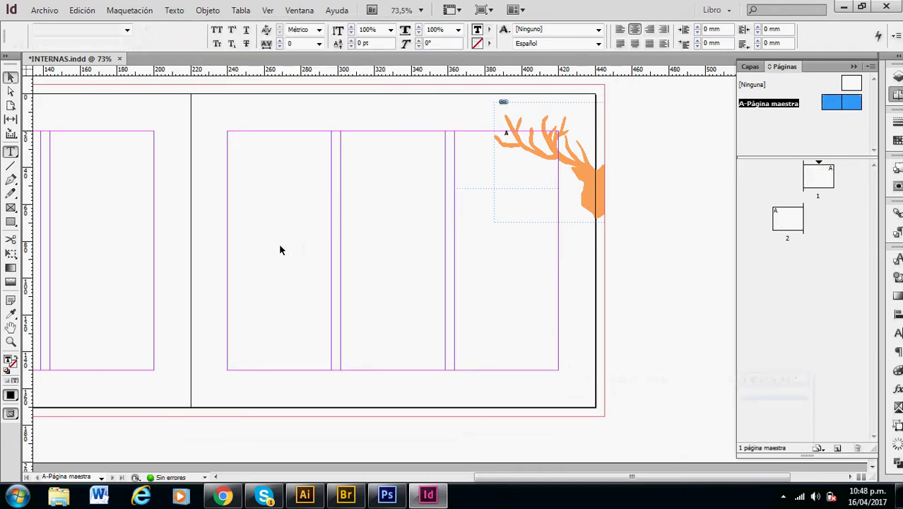
Colour the right master page's number marker with CMYK 0, 43, 69, 0
key(ctrl+1)
drag(621, 133, 498, 255)
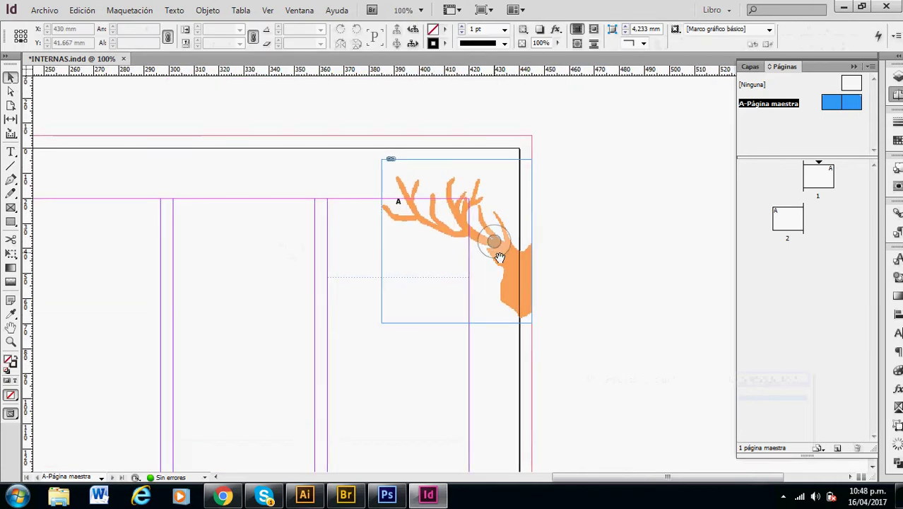
key(ctrl+=)
click(351, 194)
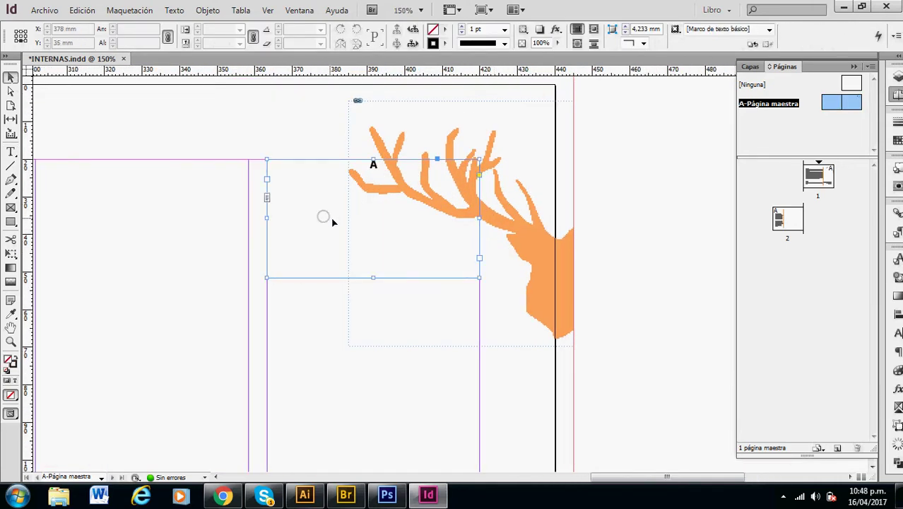
key(t)
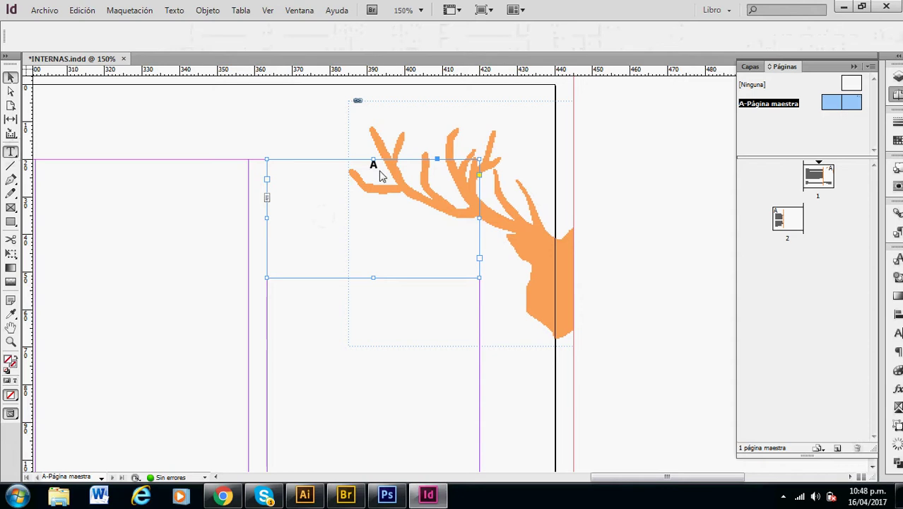
click(381, 174)
drag(382, 173, 367, 208)
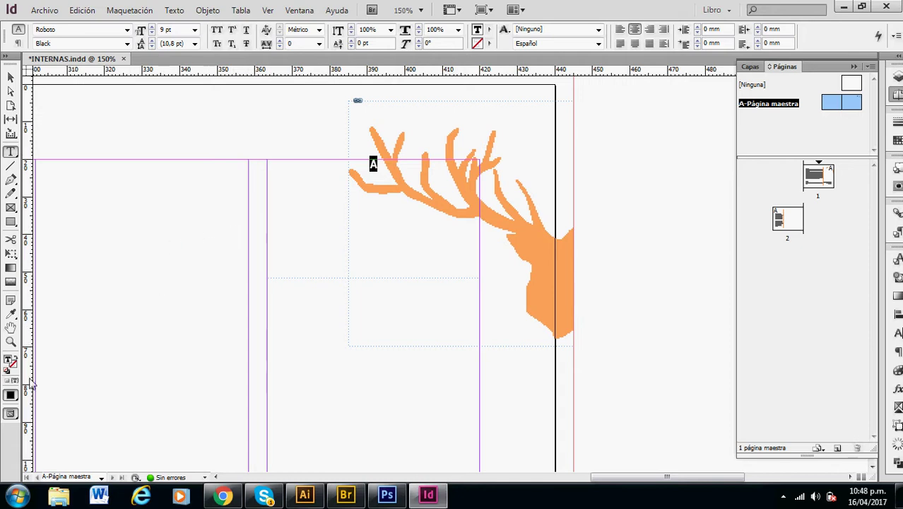
double_click(10, 363)
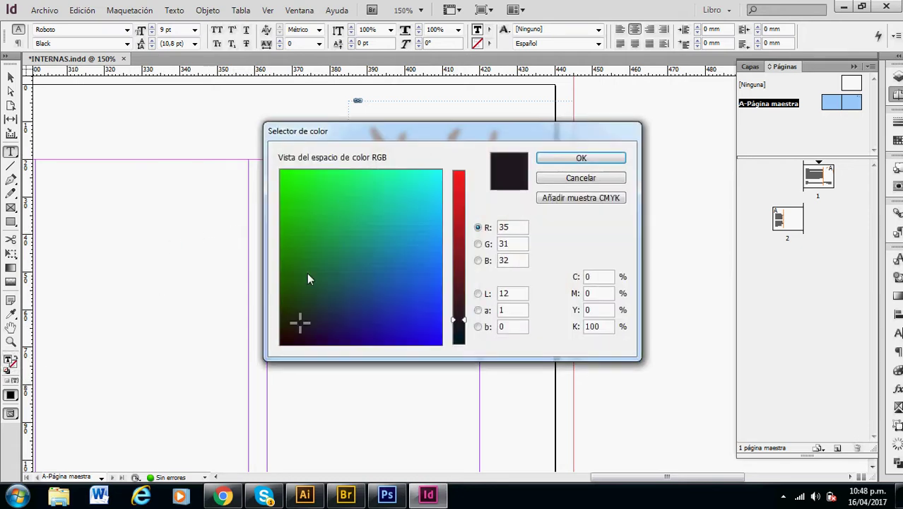
click(598, 298)
text(43)
key(Tab)
text(6)
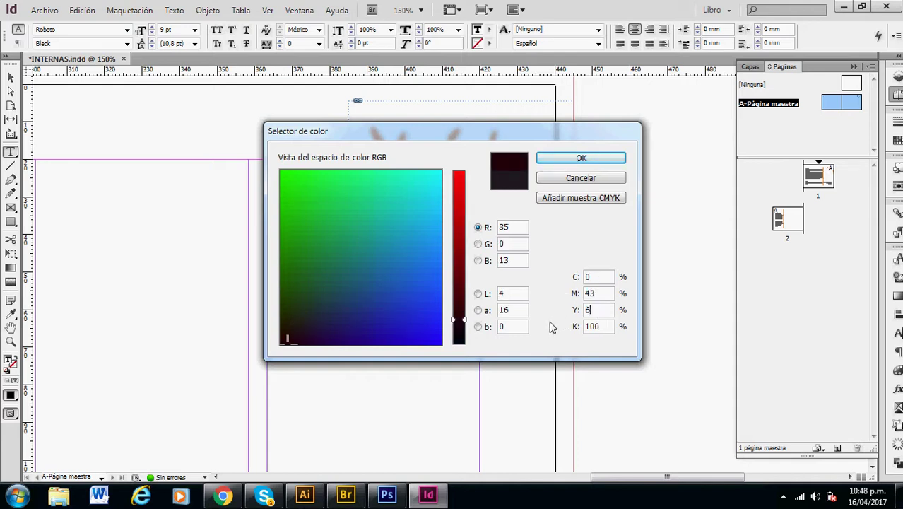
text(9)
key(Tab)
click(580, 157)
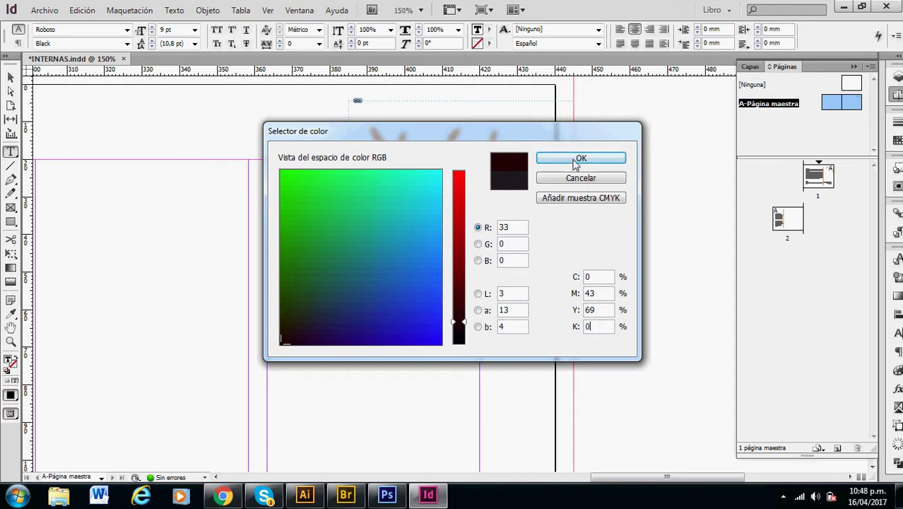
Shorten the page number's text frame to about 3 mm high, keeping its upper edge in place
click(11, 76)
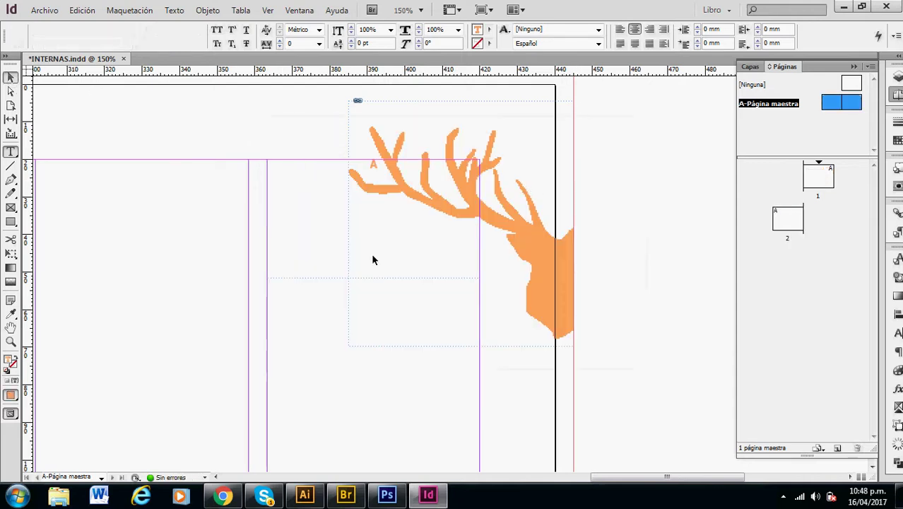
click(312, 266)
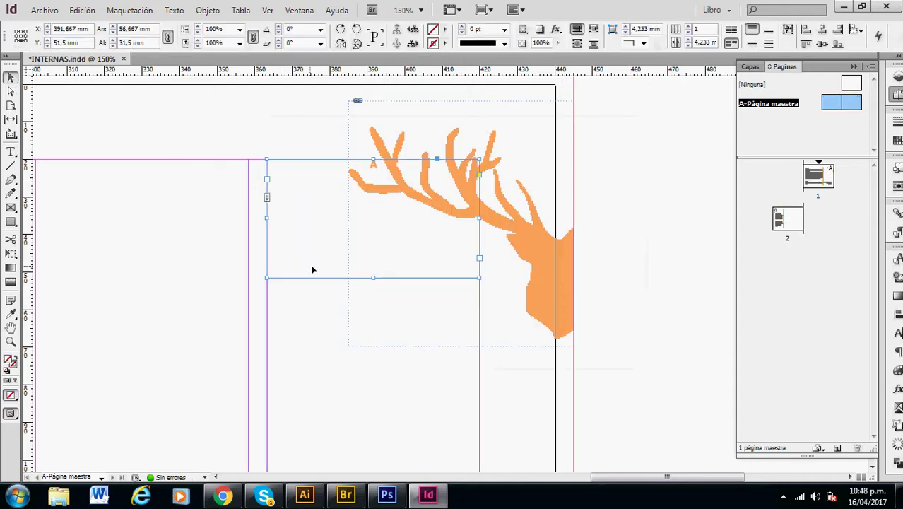
drag(373, 278, 390, 175)
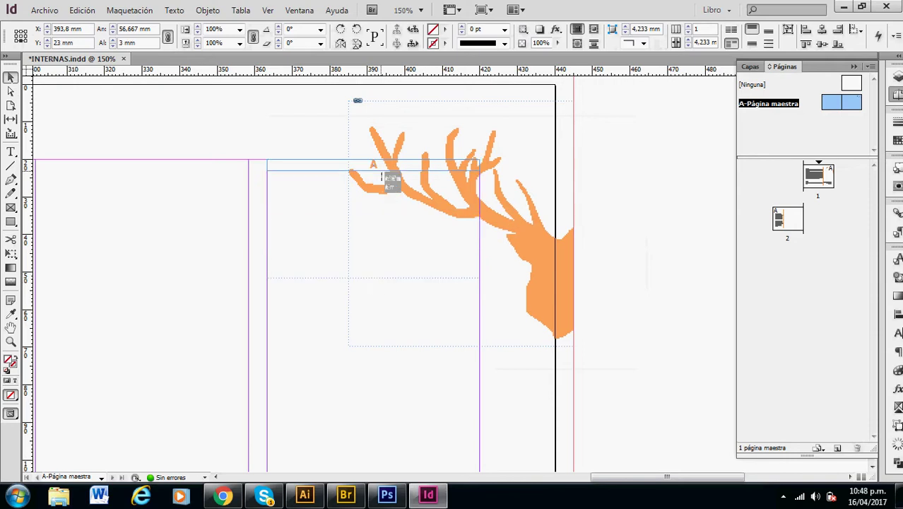
click(236, 252)
Draw a shallow text frame across the upper end of the left master page's first column
key(ctrl+minus)
key(ctrl+minus)
drag(236, 252, 462, 303)
drag(185, 329, 568, 319)
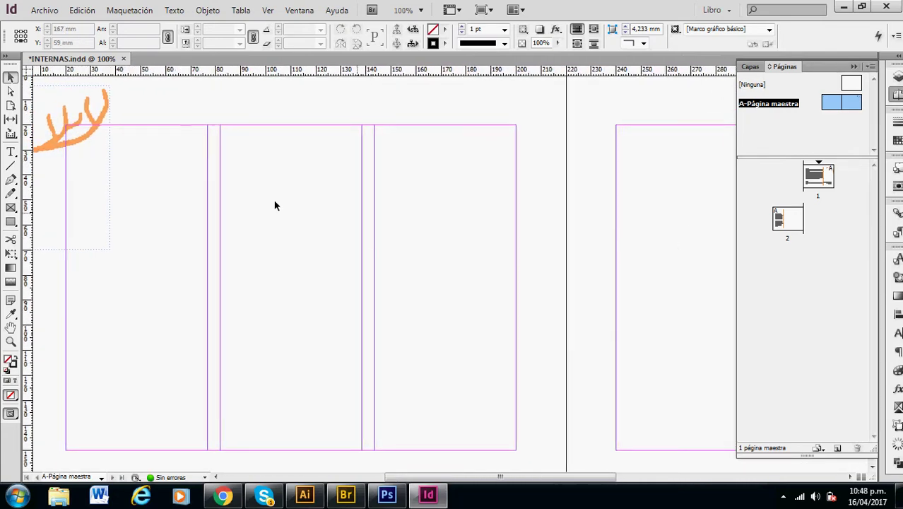
click(11, 151)
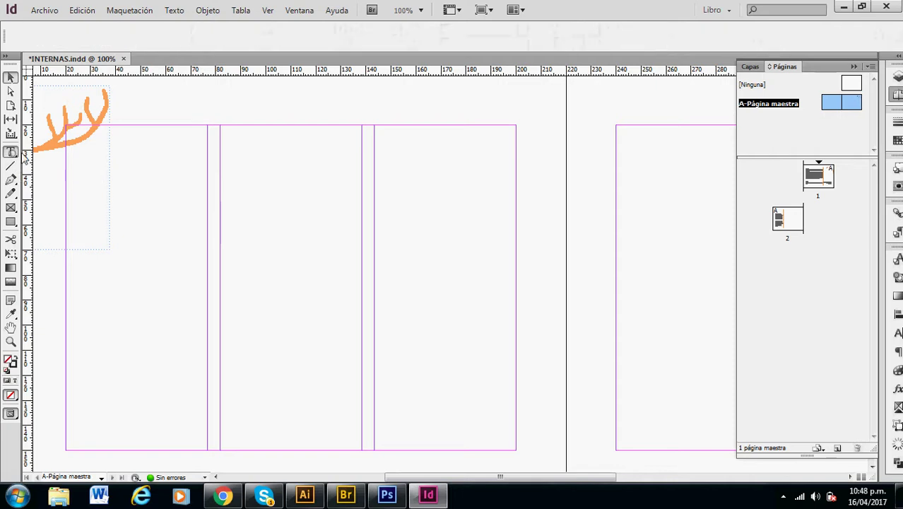
mouse_move(67, 126)
mouse_down()
mouse_move(124, 162)
mouse_move(210, 141)
mouse_up()
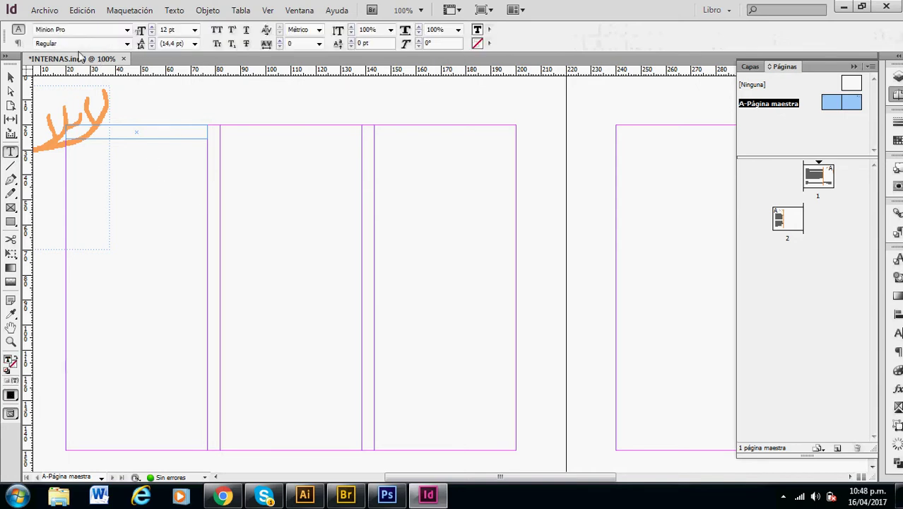
Set the left master page's frame text to Roboto Black, 9 pt, centred
drag(76, 33, 21, 41)
text(Roboto)
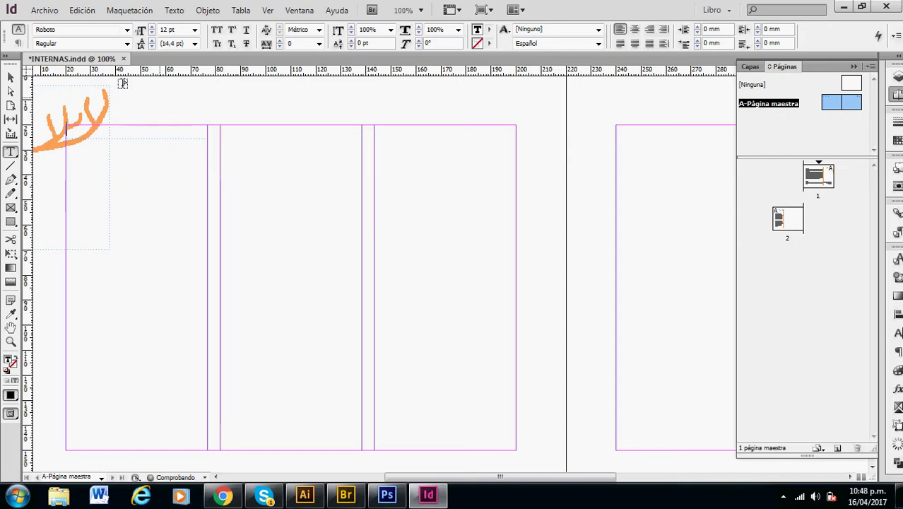
click(127, 43)
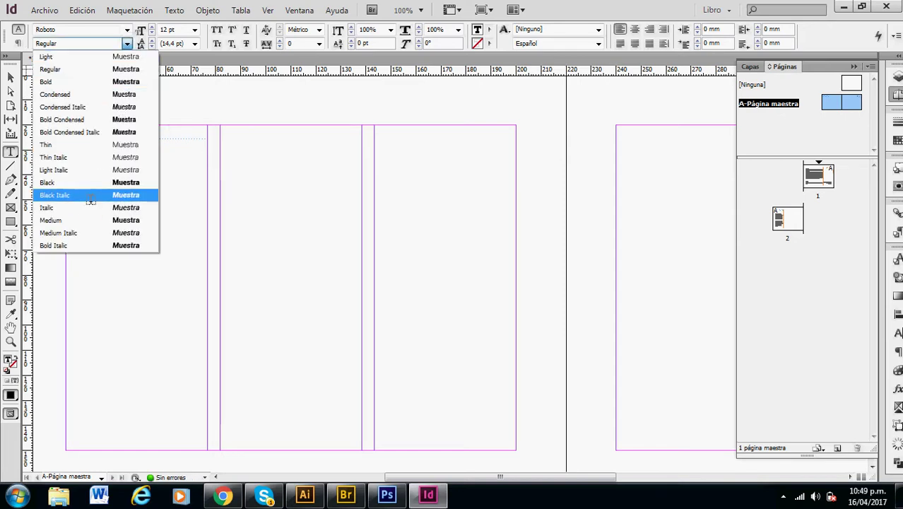
click(88, 182)
click(141, 31)
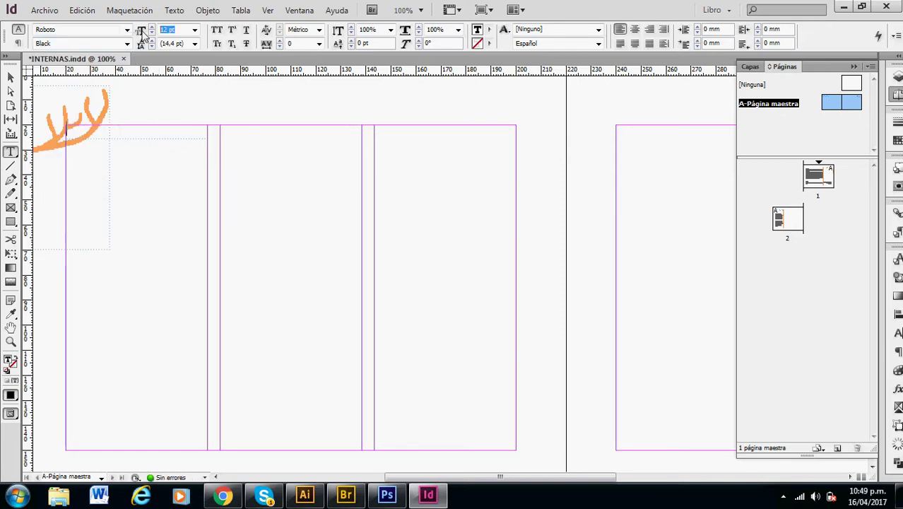
text(9)
key(Return)
key(ctrl+shift+c)
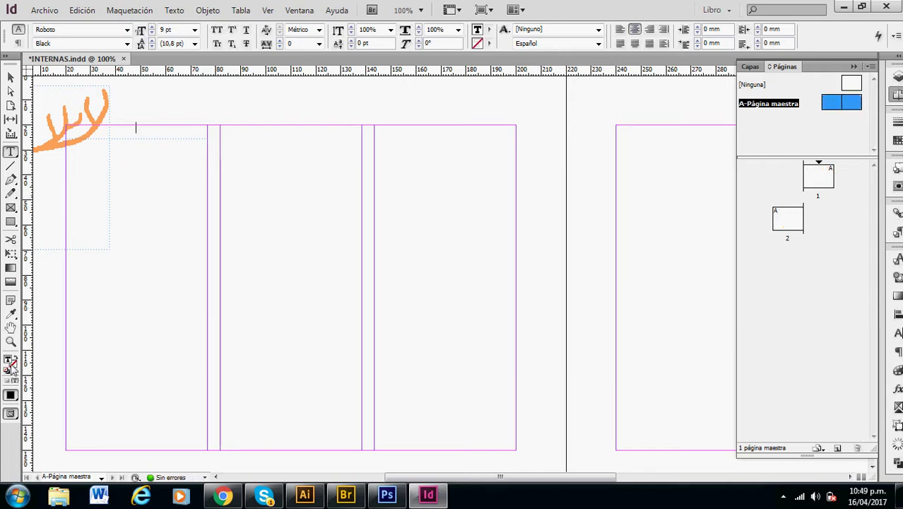
Set the text colour in the left master page's number frame to CMYK 0, 43, 69, 0
double_click(10, 361)
click(599, 293)
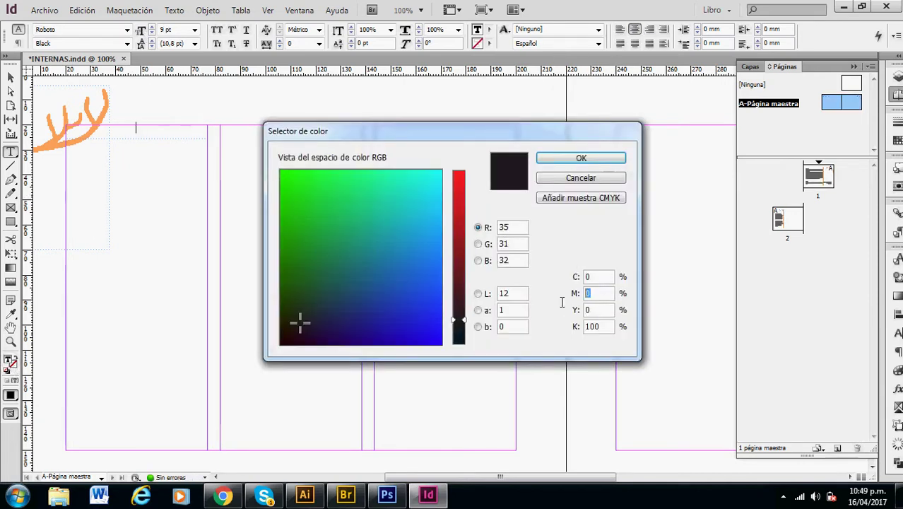
text(43)
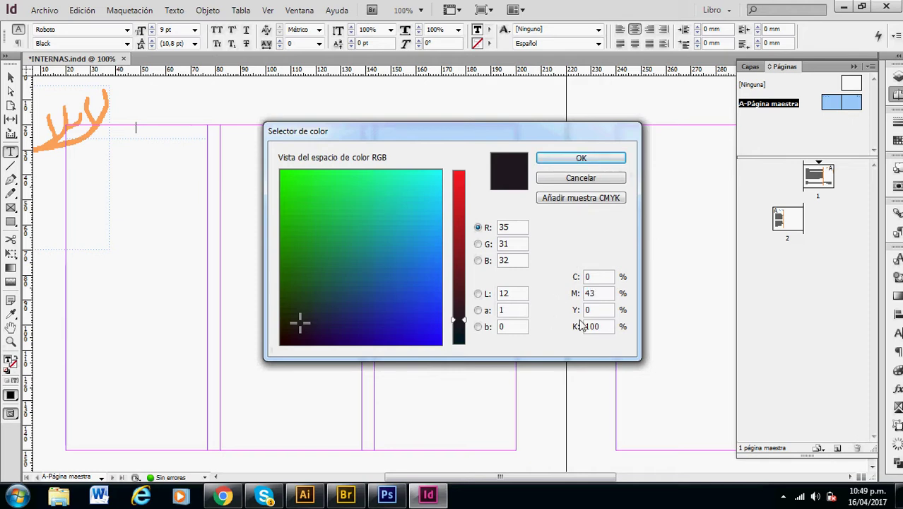
key(Tab)
text(69)
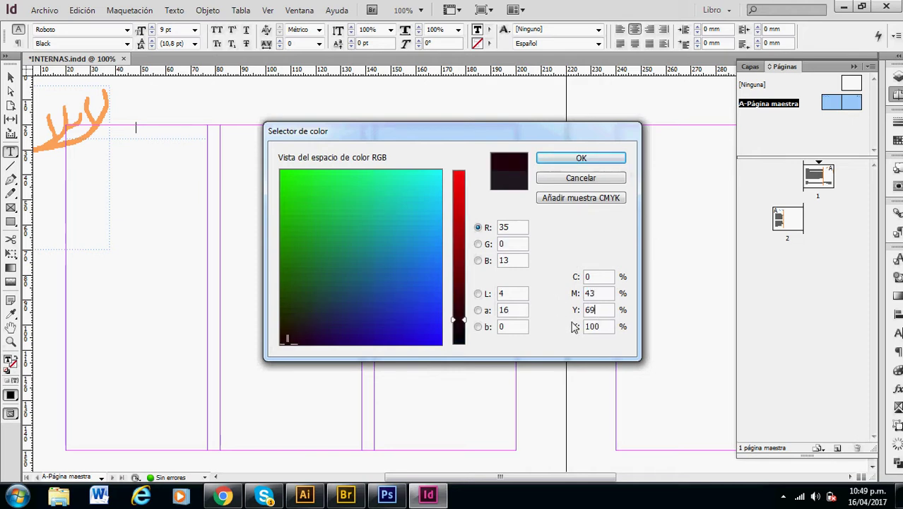
key(Tab)
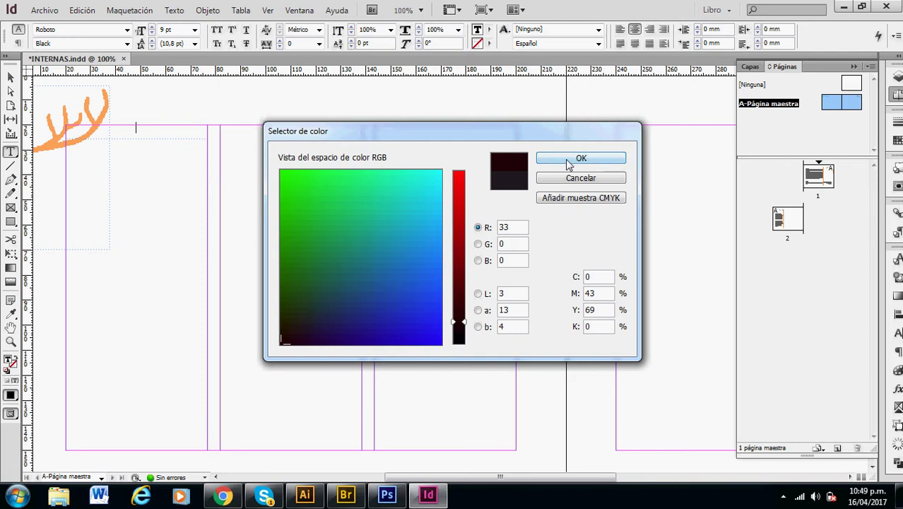
click(565, 159)
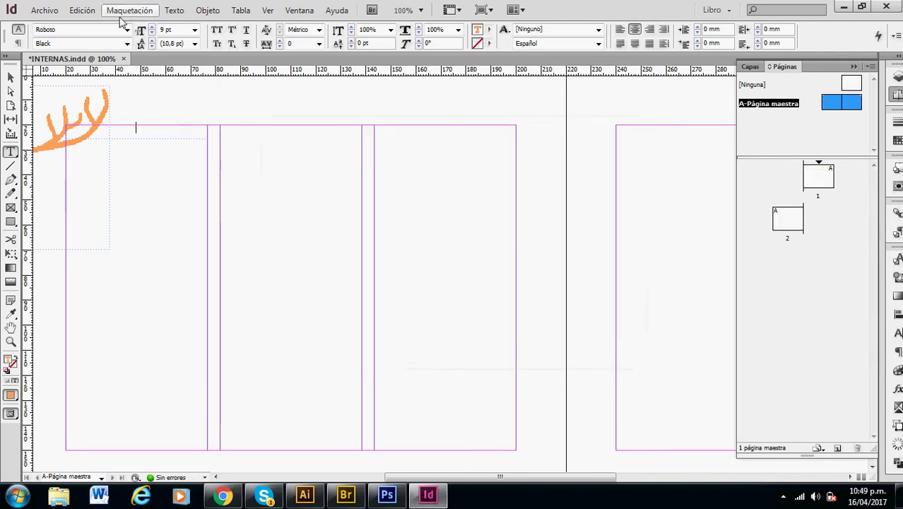
Insert a current page number marker in the left master page's text frame
click(176, 11)
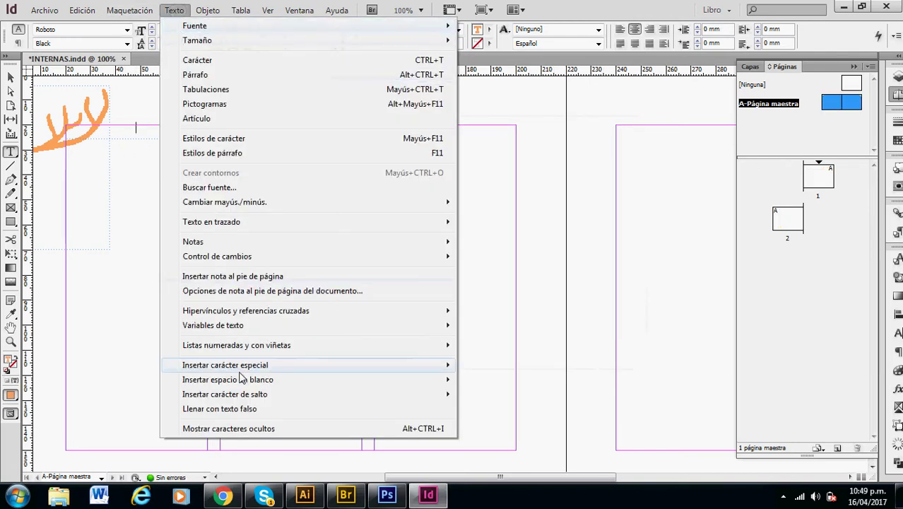
mouse_move(238, 370)
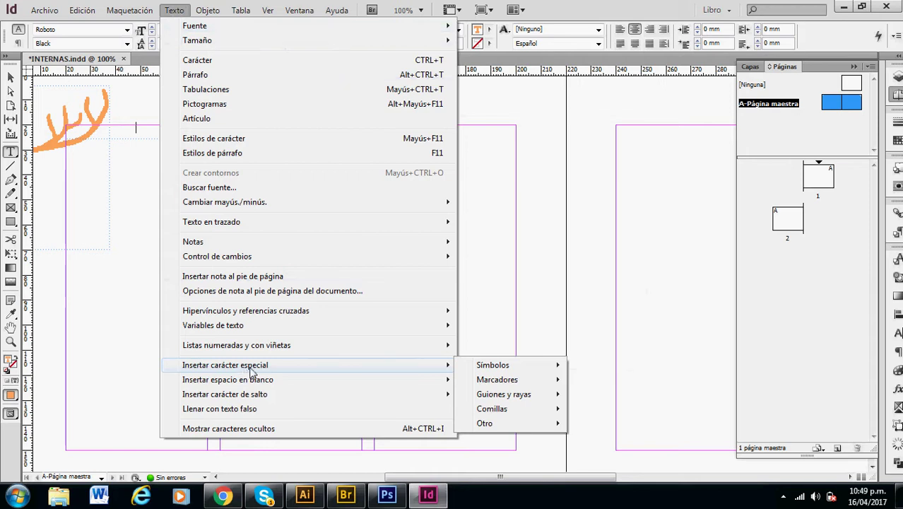
mouse_move(520, 382)
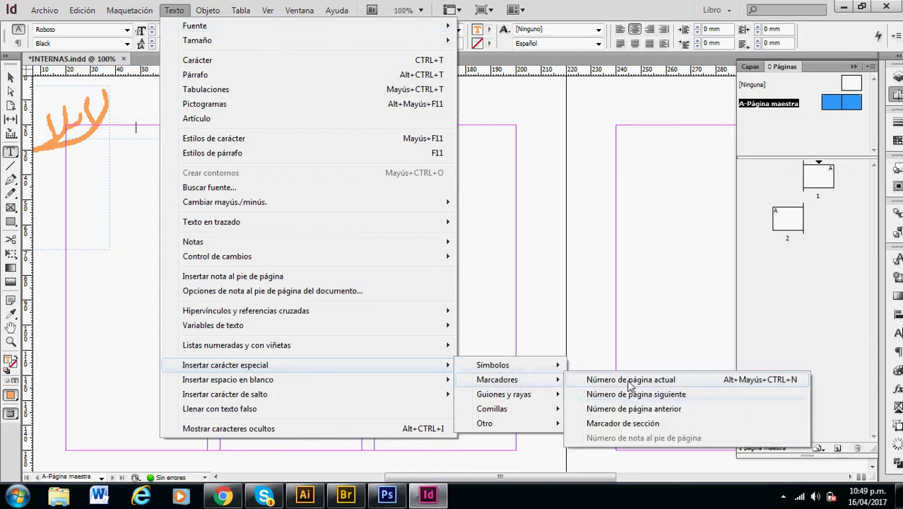
click(678, 379)
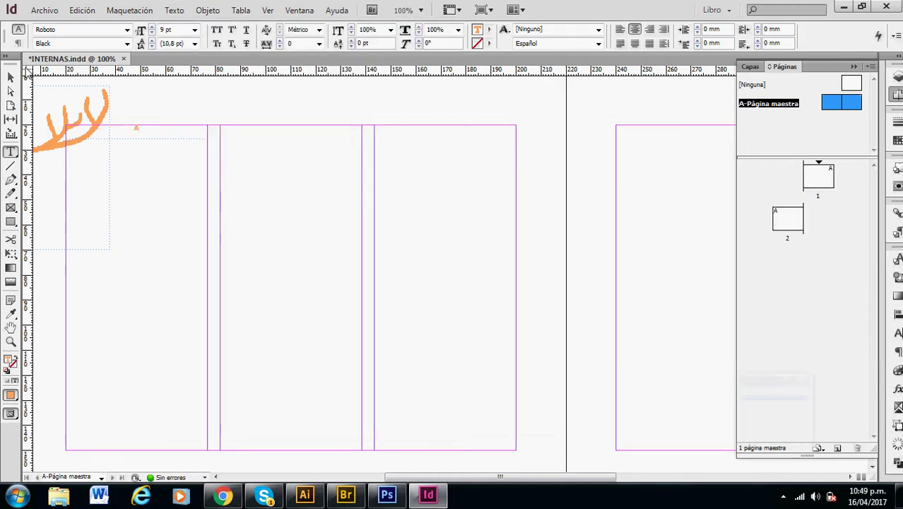
key(Escape)
key(Escape)
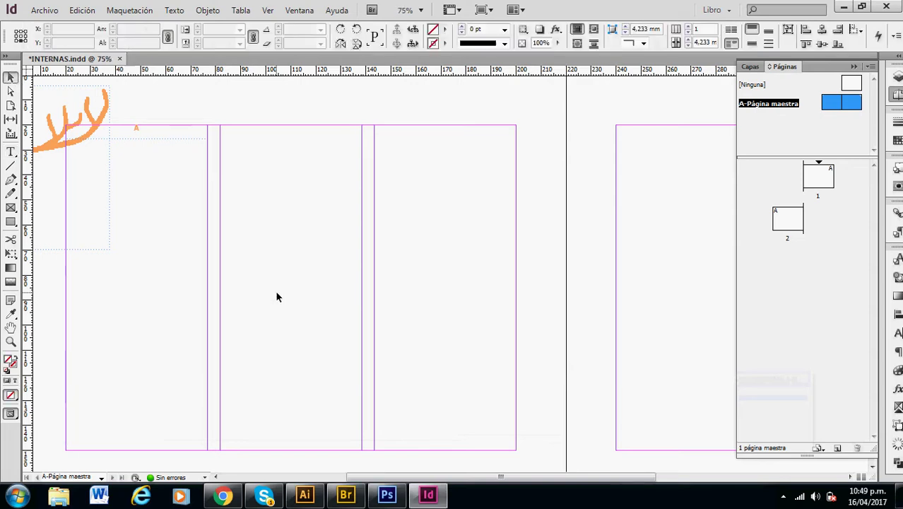
Shorten the left master page's number frame to about 3.4 mm high, keeping its upper edge in place
key(ctrl+minus)
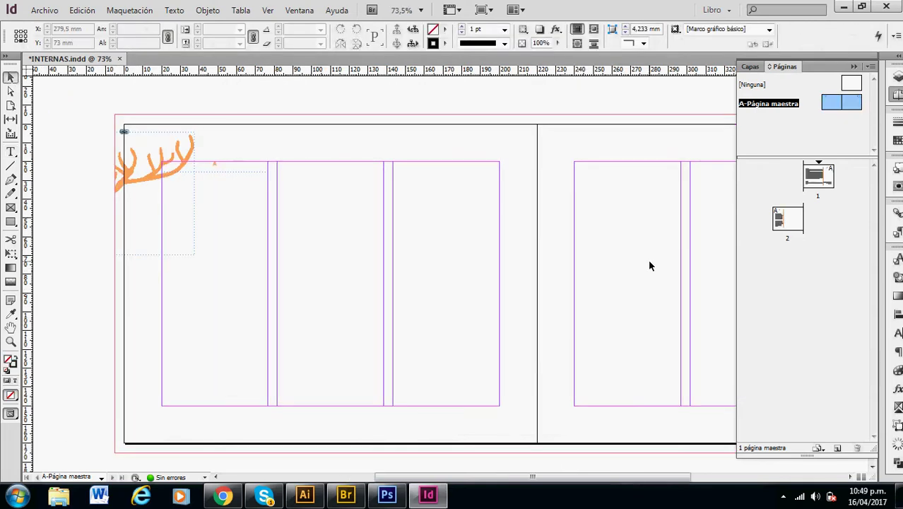
key(ctrl+alt+0)
click(853, 67)
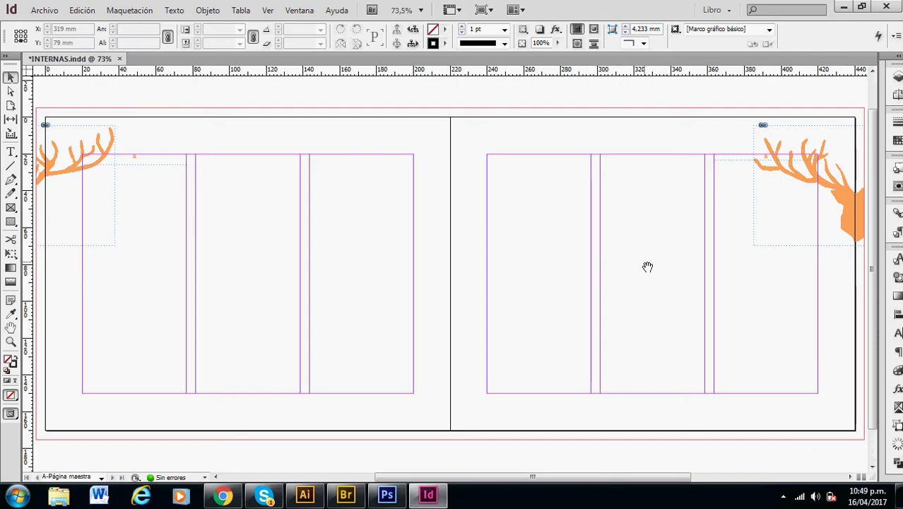
drag(647, 264, 600, 262)
click(104, 166)
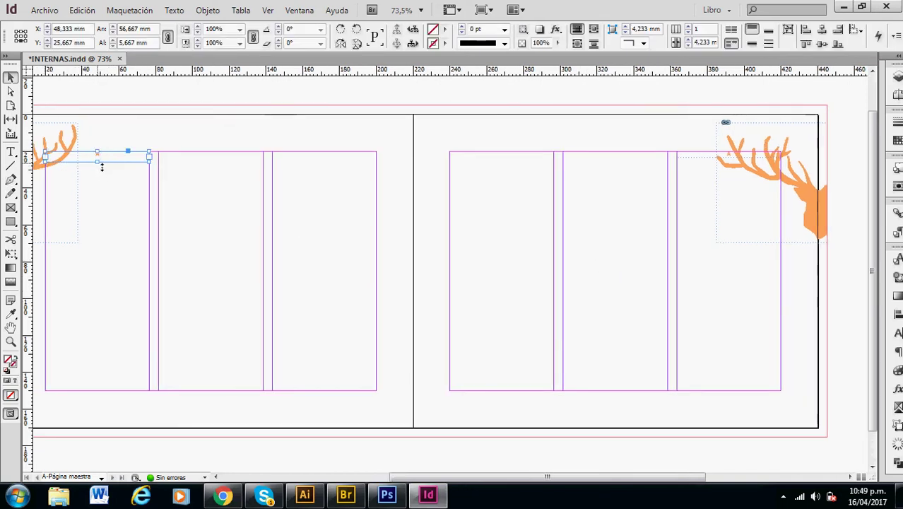
mouse_move(100, 163)
mouse_down()
mouse_move(109, 136)
mouse_move(103, 157)
mouse_up()
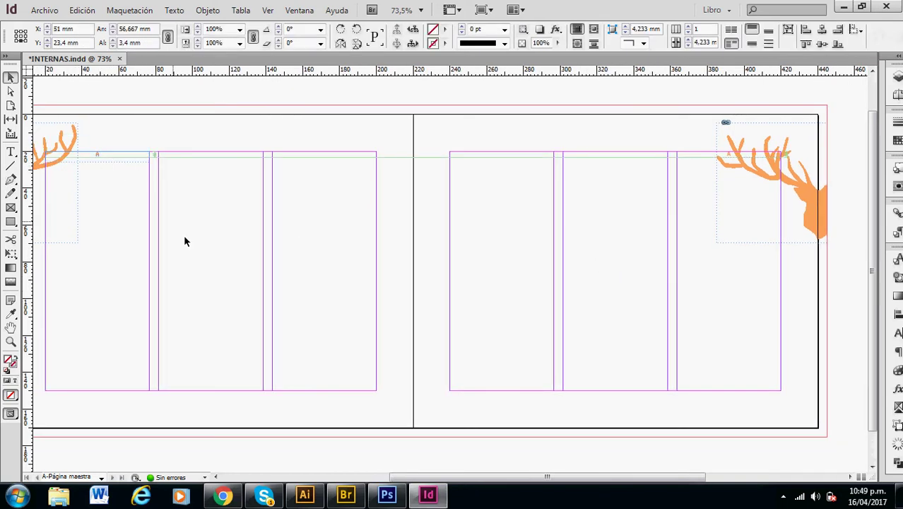
click(443, 274)
drag(243, 255, 287, 250)
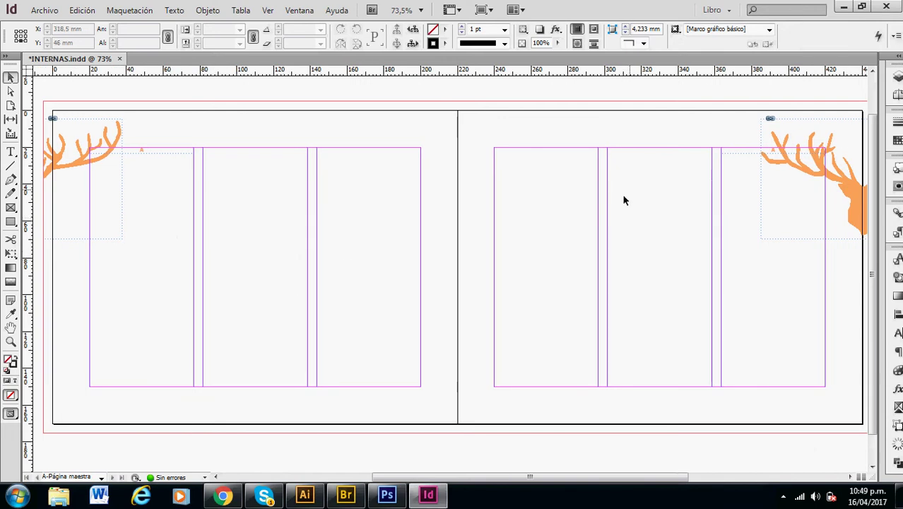
Open page 1 in preview mode and examine its page number beside the antlers up close
click(896, 94)
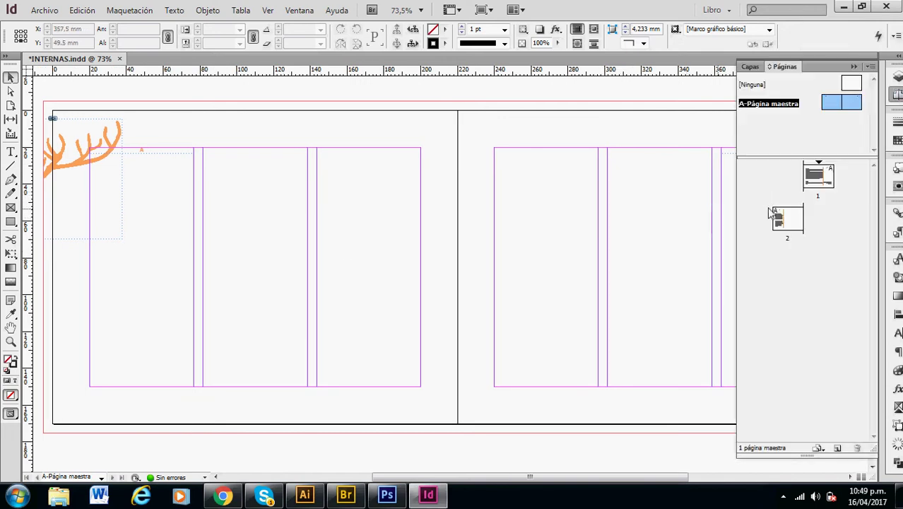
double_click(819, 185)
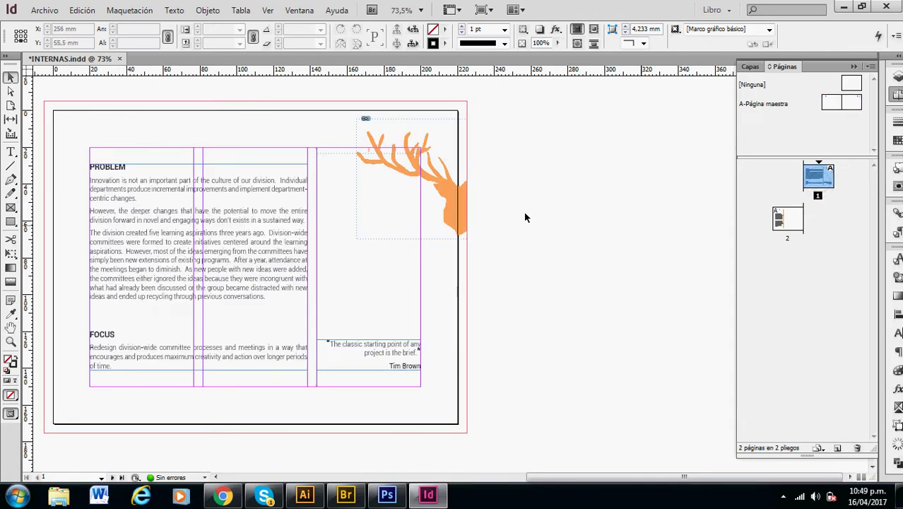
key(w)
key(ctrl+plus)
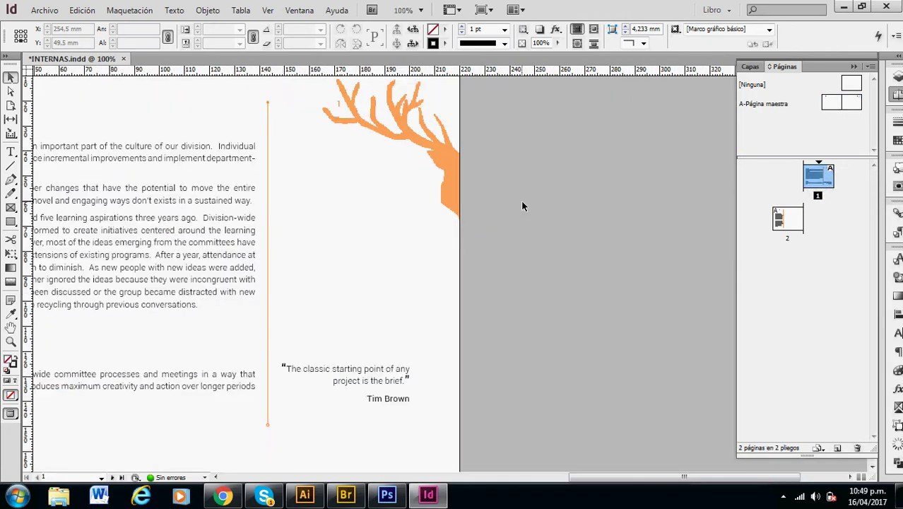
key(ctrl+plus)
drag(398, 243, 523, 352)
key(ctrl+plus)
key(ctrl+plus)
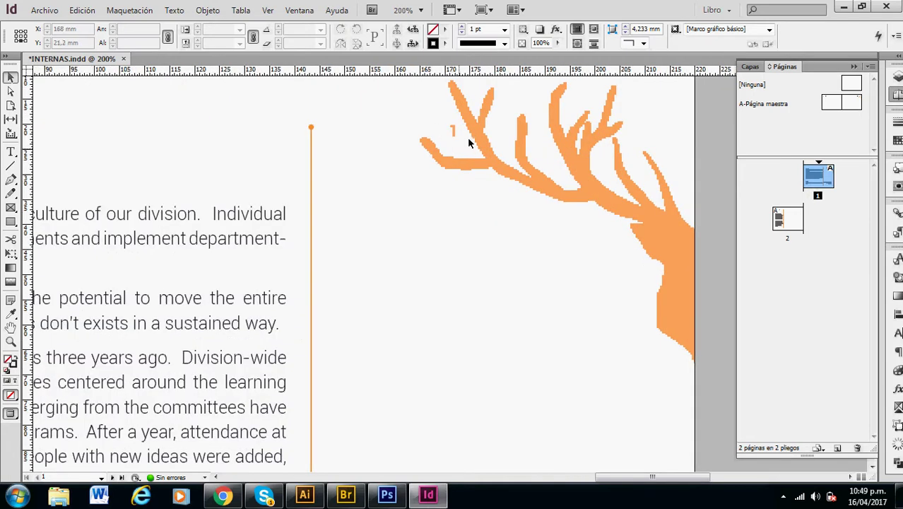
Check the page number on page 2, and compare it with the one on page 1
double_click(790, 222)
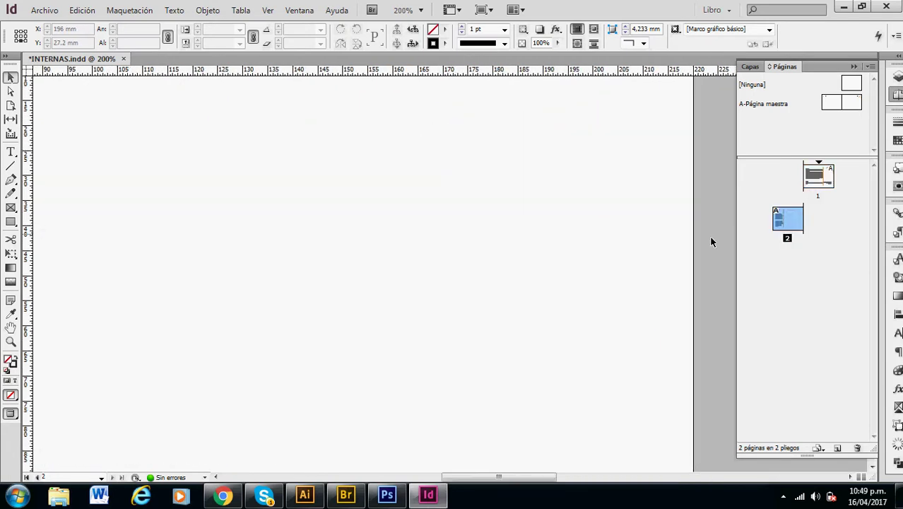
key(ctrl+minus)
key(ctrl+minus)
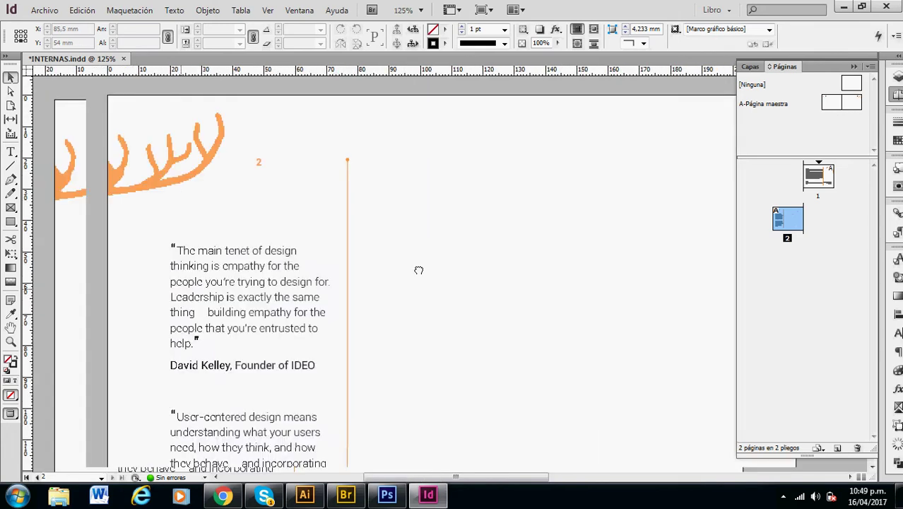
double_click(818, 177)
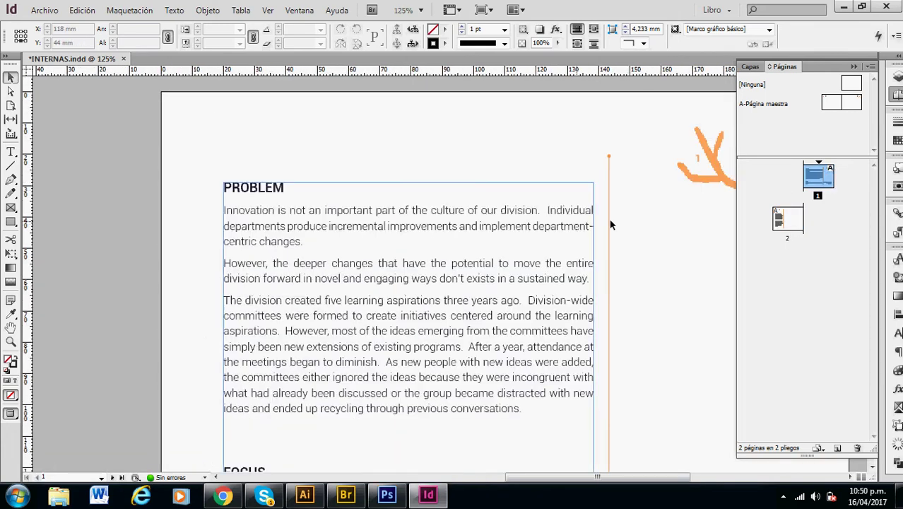
drag(473, 227, 542, 206)
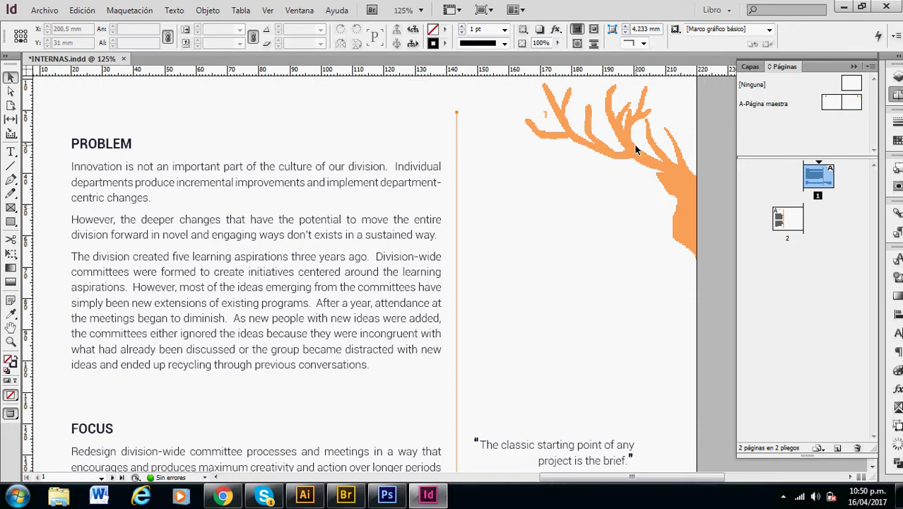
Open the A master spread and check the text formatting of its right page's number marker
double_click(780, 106)
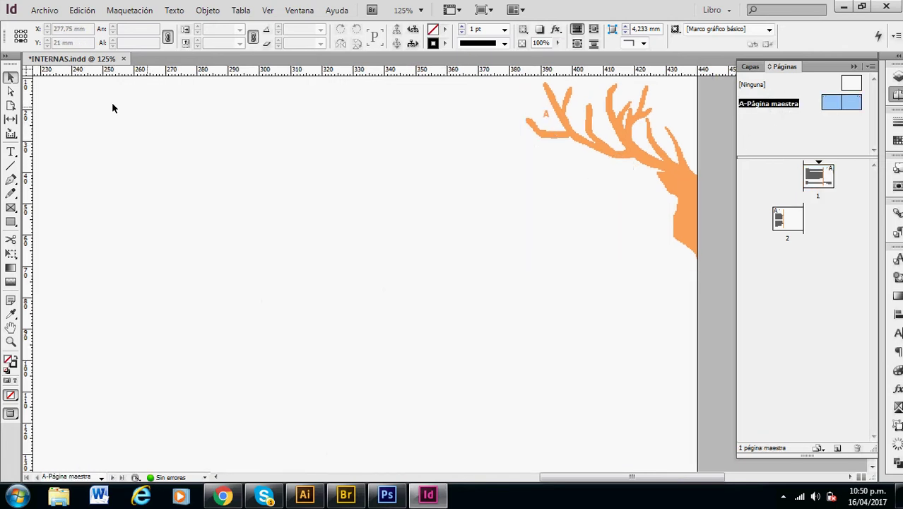
key(t)
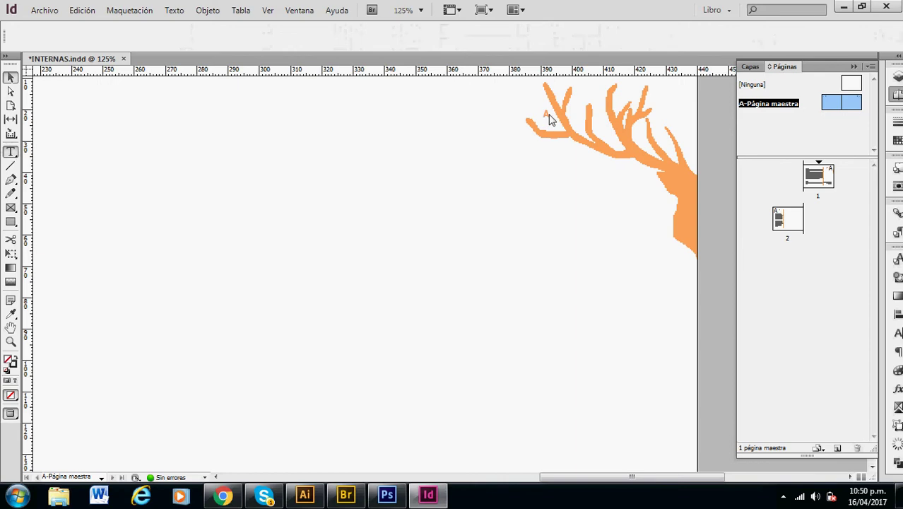
drag(551, 116, 520, 116)
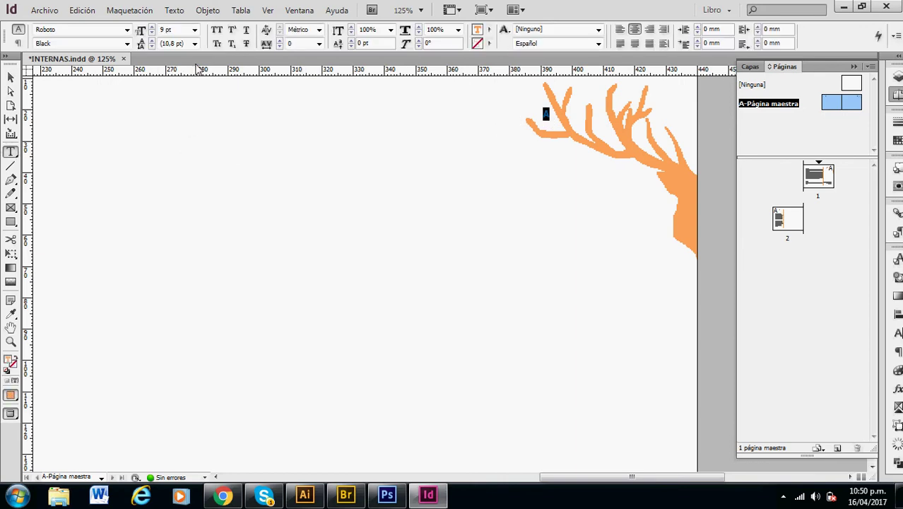
click(11, 77)
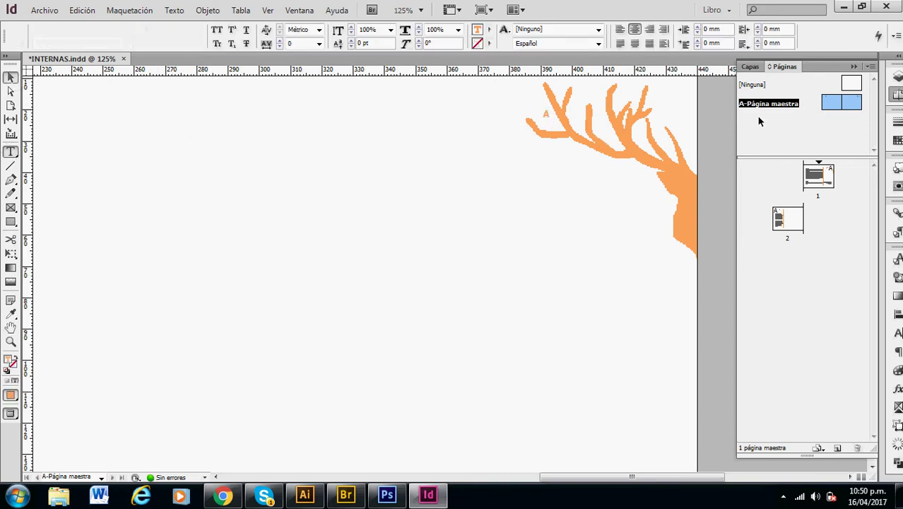
click(709, 147)
click(725, 143)
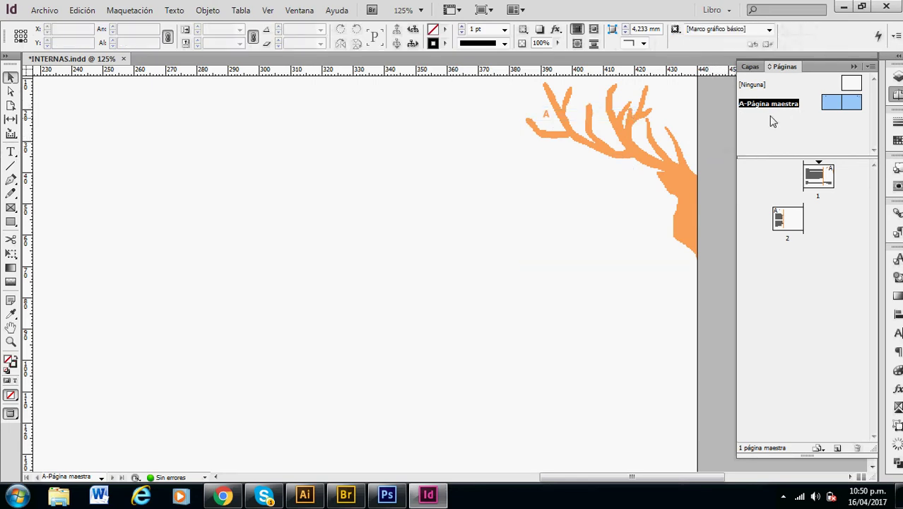
Duplicate the A master spread and open the copy
right_click(758, 106)
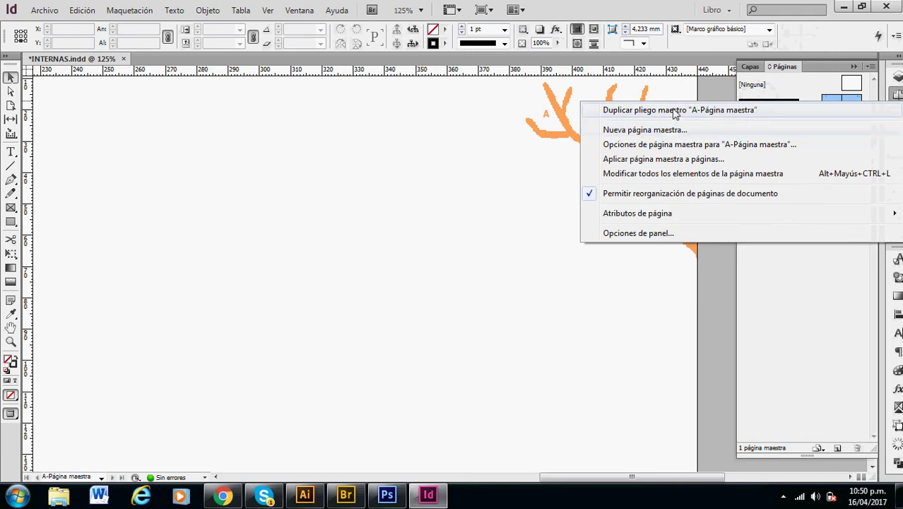
click(675, 111)
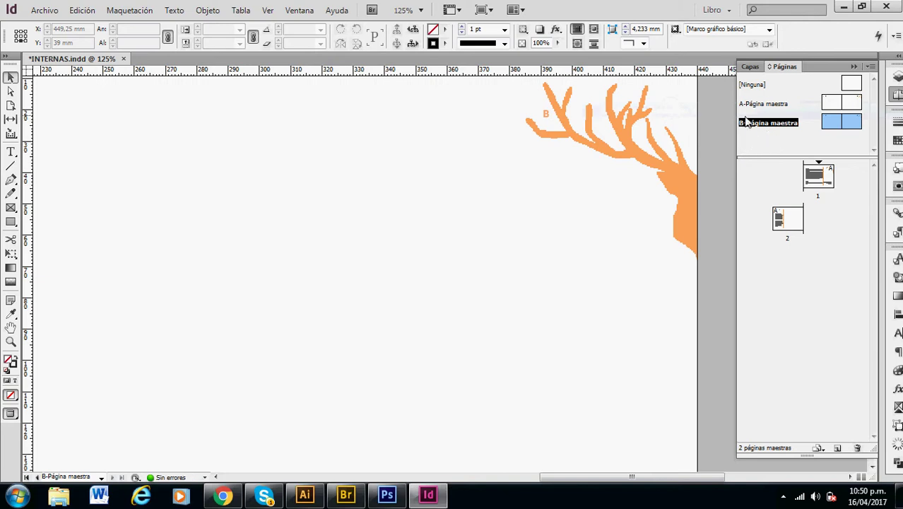
double_click(744, 125)
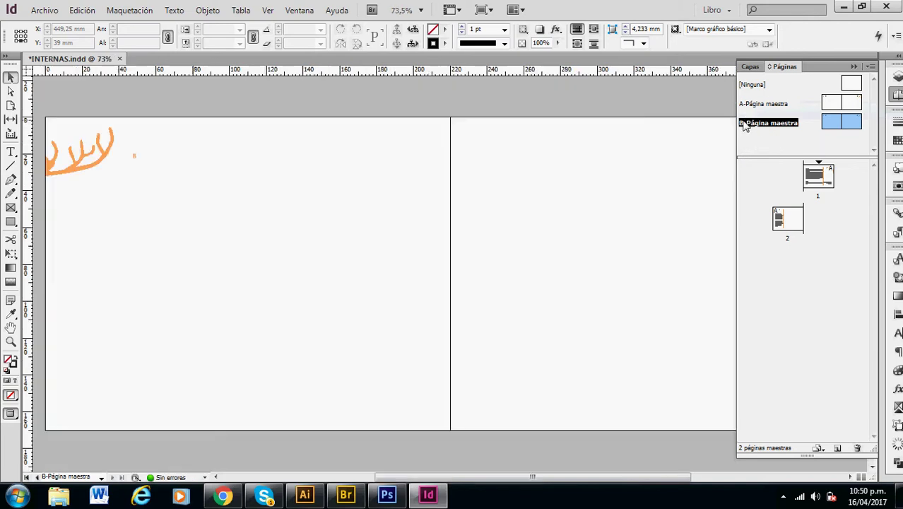
Compare the page number markers on the A master spread with those on the B master spread
double_click(769, 106)
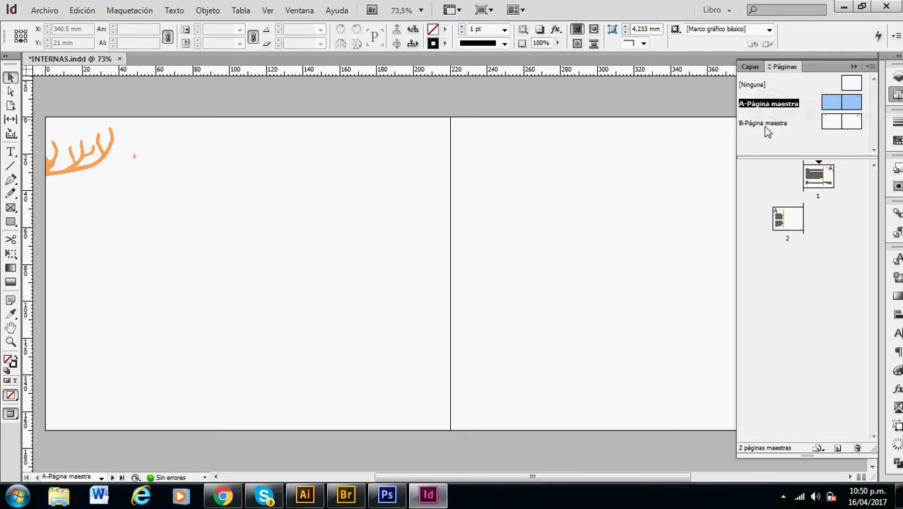
key(ctrl+1)
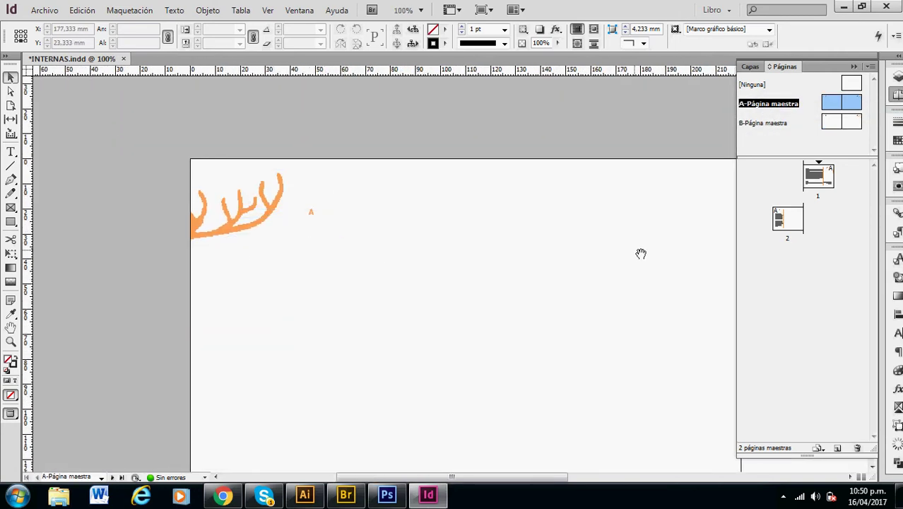
drag(641, 252, 168, 229)
drag(536, 246, 205, 190)
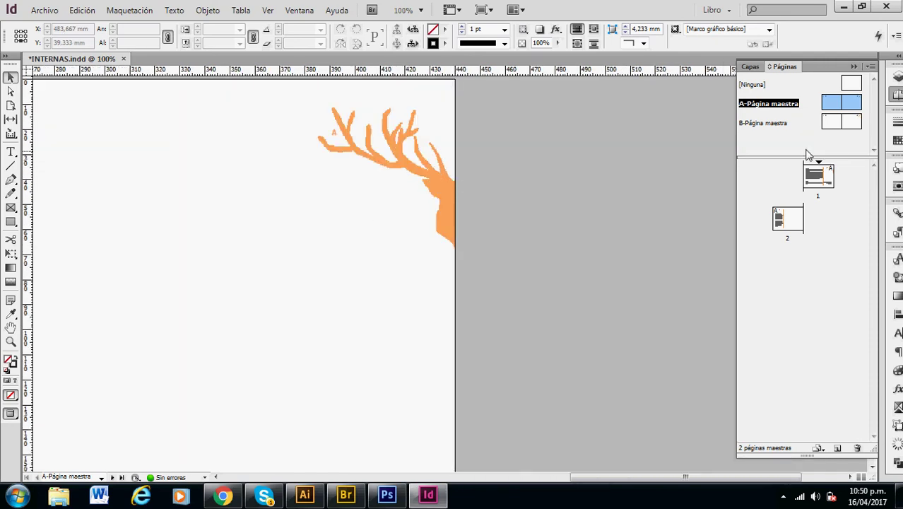
double_click(775, 126)
drag(165, 245, 598, 252)
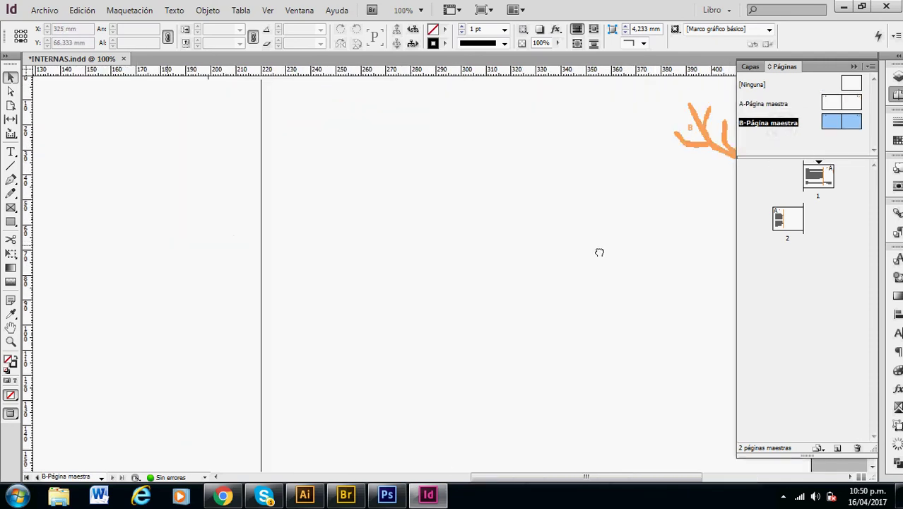
Open page 2 and add seven new pages after it, based on the A master
drag(175, 180, 423, 228)
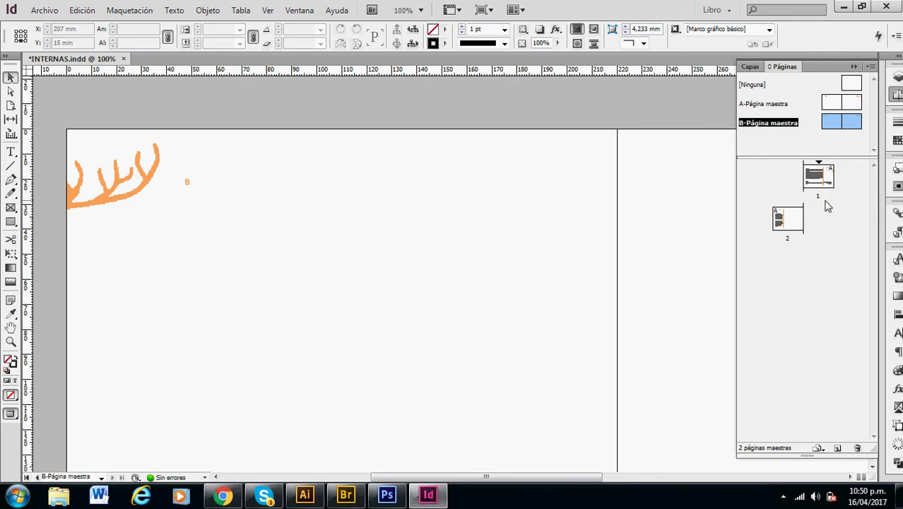
double_click(785, 225)
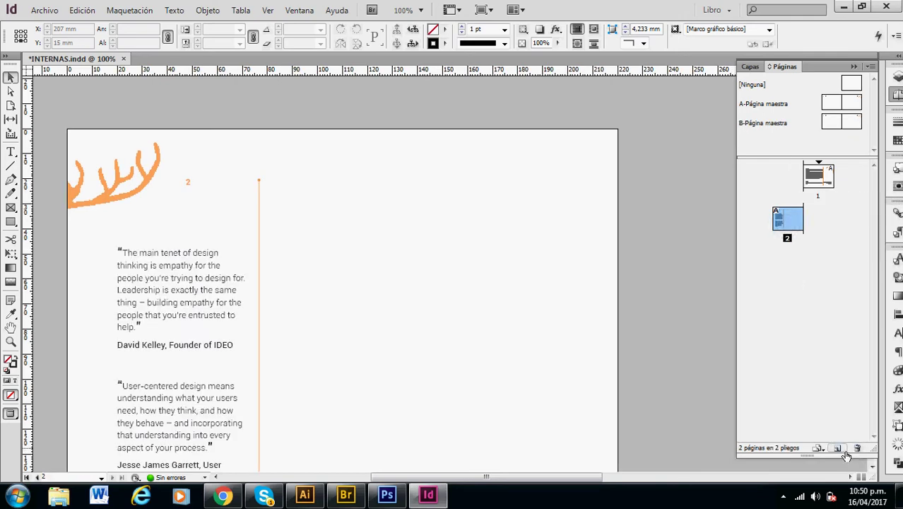
click(837, 447)
click(838, 451)
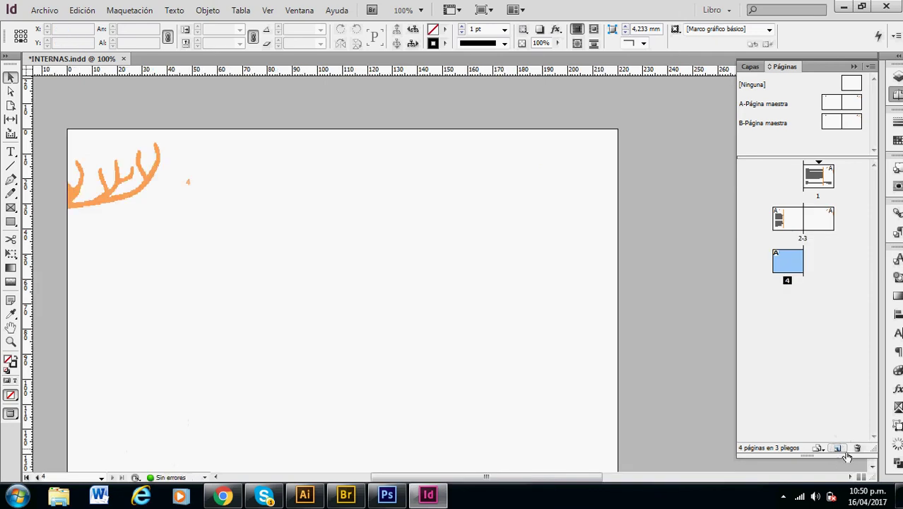
click(838, 451)
click(839, 451)
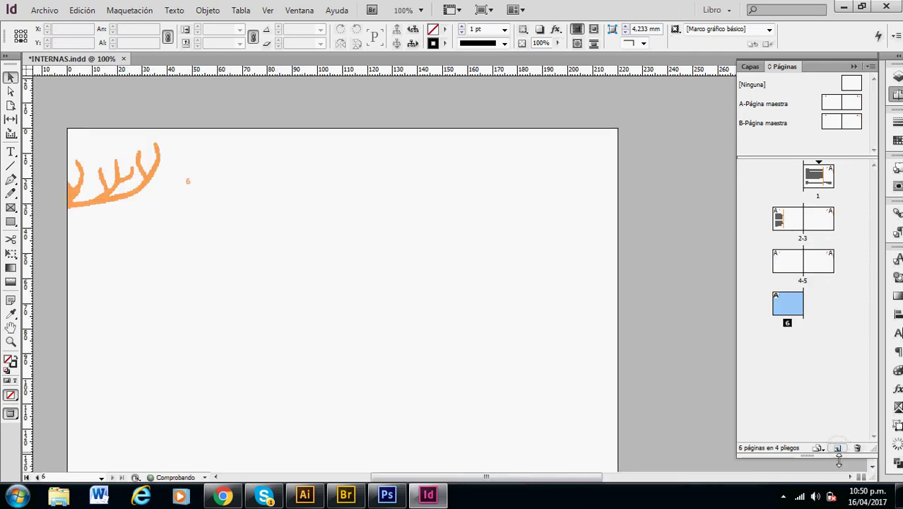
click(838, 449)
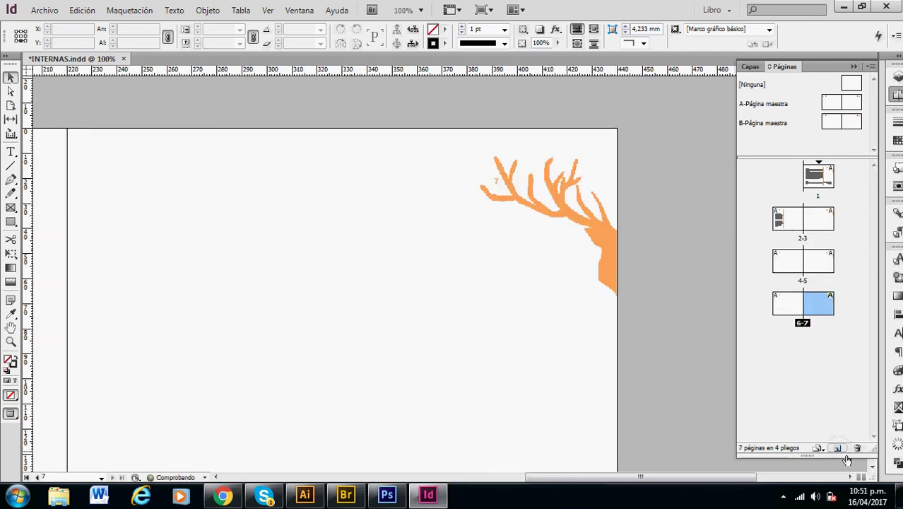
click(839, 450)
click(839, 450)
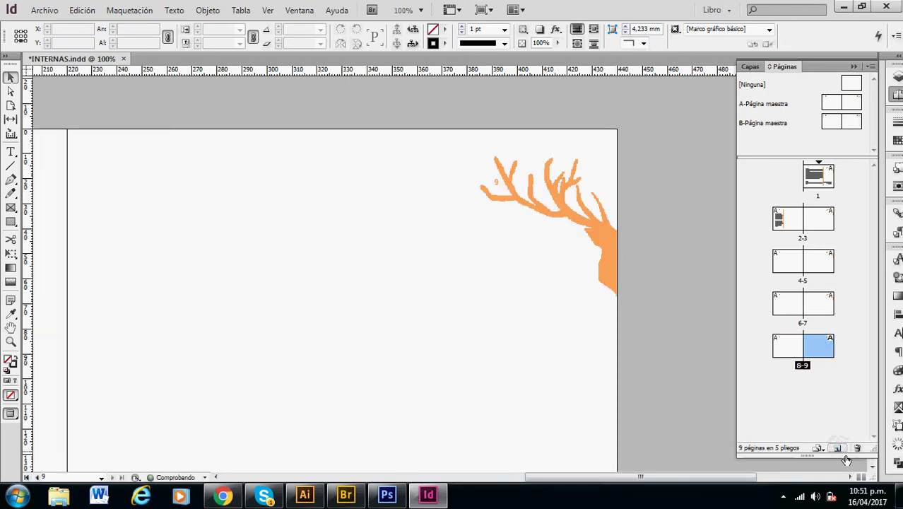
Open page 1 and set its section's page numbering to start at 5
double_click(818, 178)
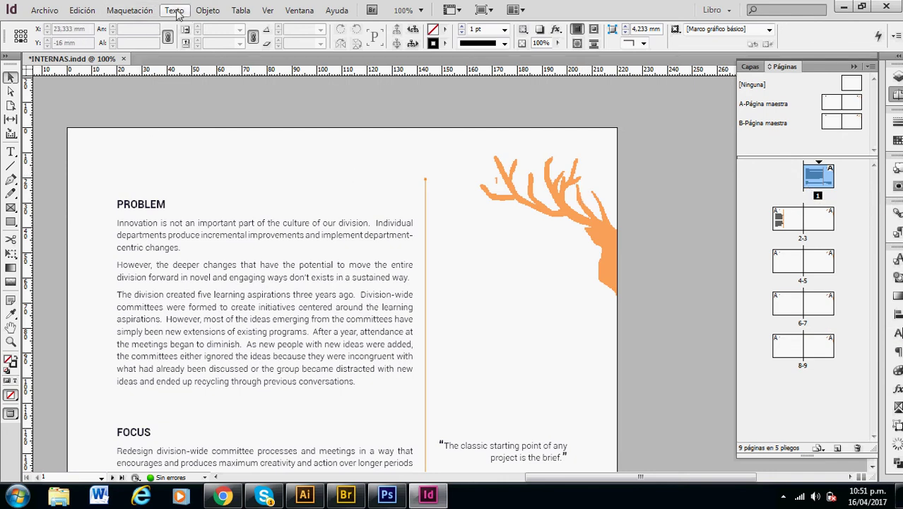
click(135, 11)
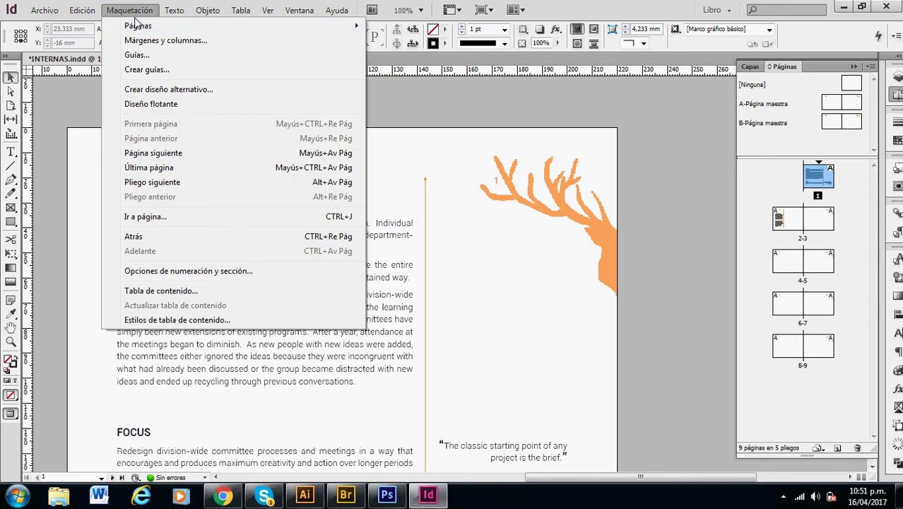
click(215, 272)
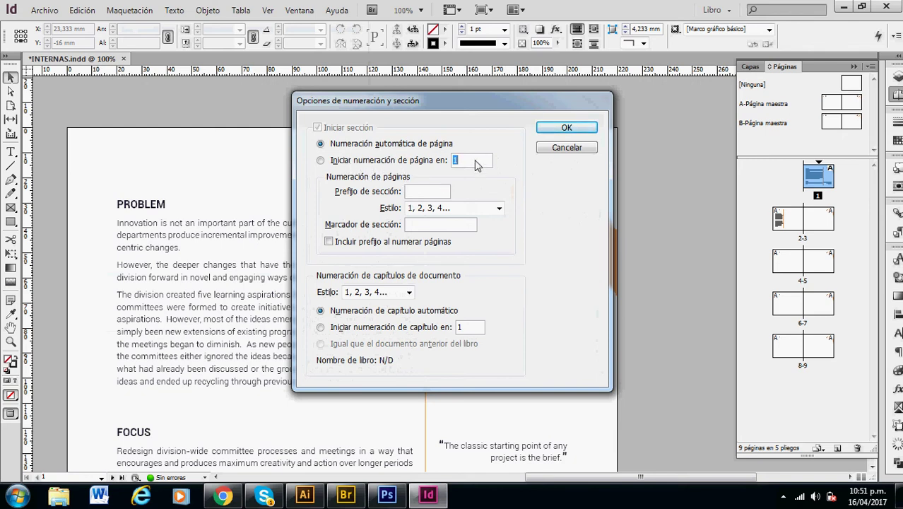
click(421, 166)
text(5)
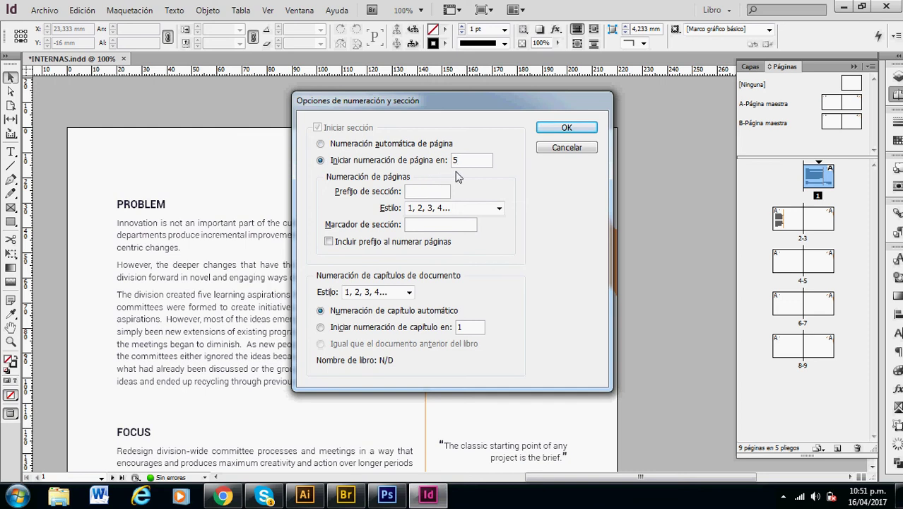
click(565, 127)
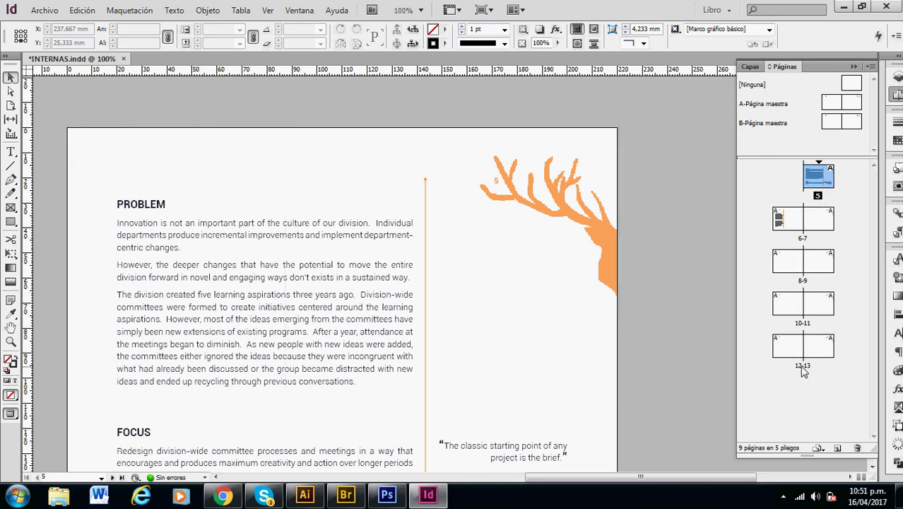
drag(494, 353, 549, 280)
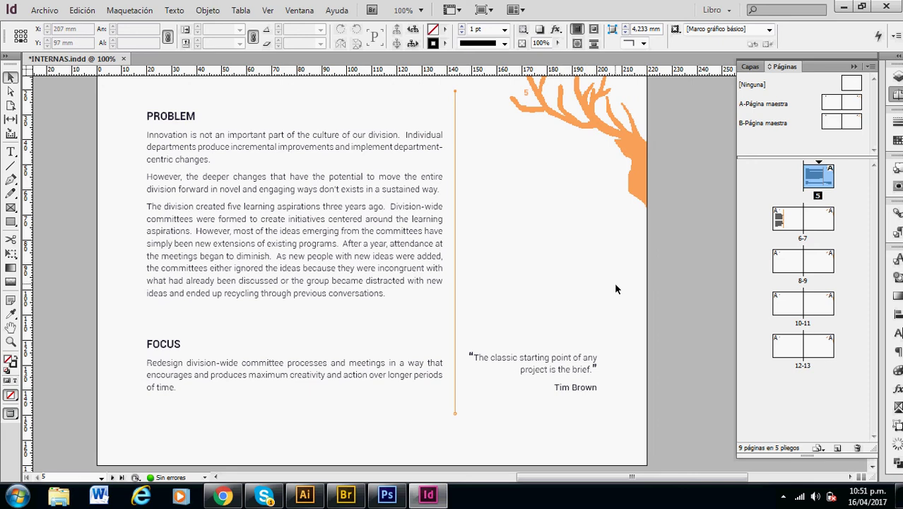
click(625, 309)
click(783, 496)
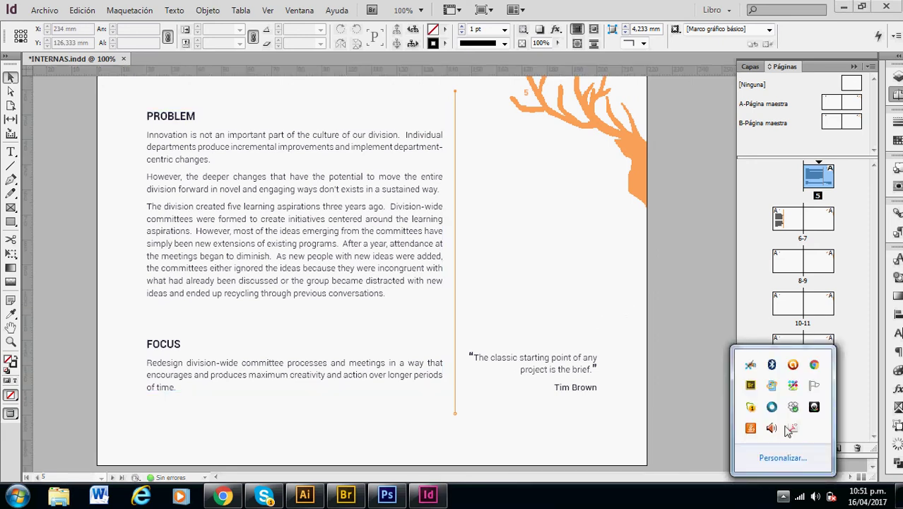